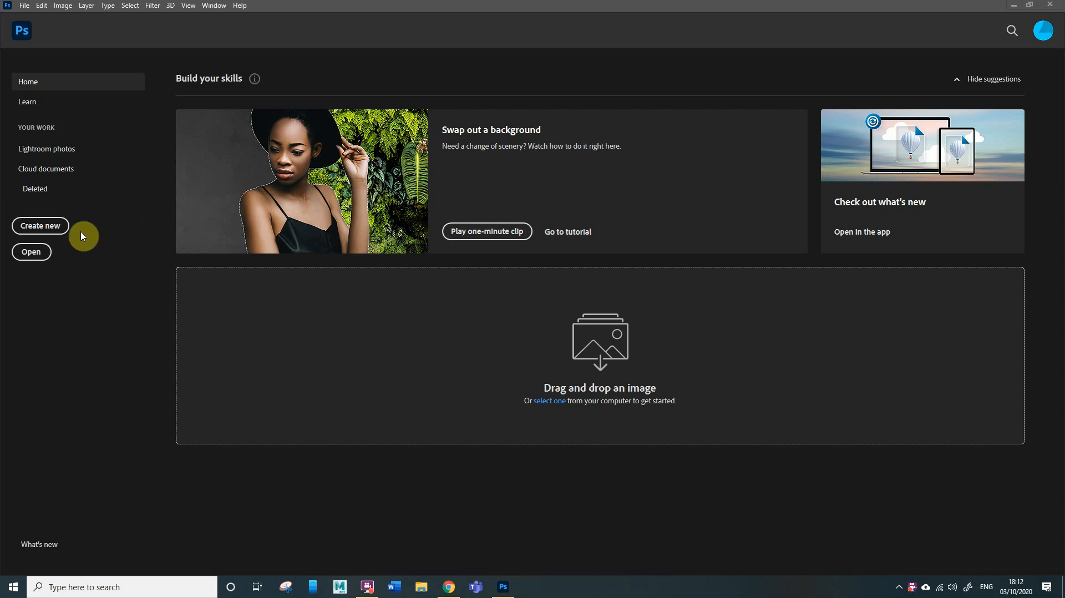
Step: Create a new document from the HDTV 1080p film and video preset, 1920 x 1080 px at 72 ppi
{"action": "left_click", "coordinate": [40, 228]}
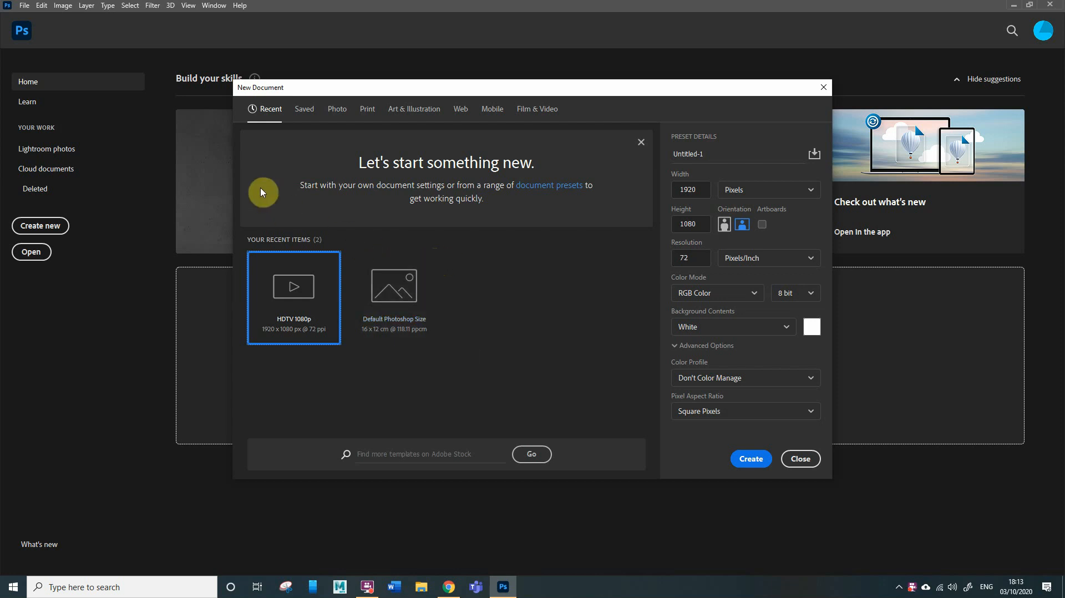
{"action": "left_click", "coordinate": [365, 113]}
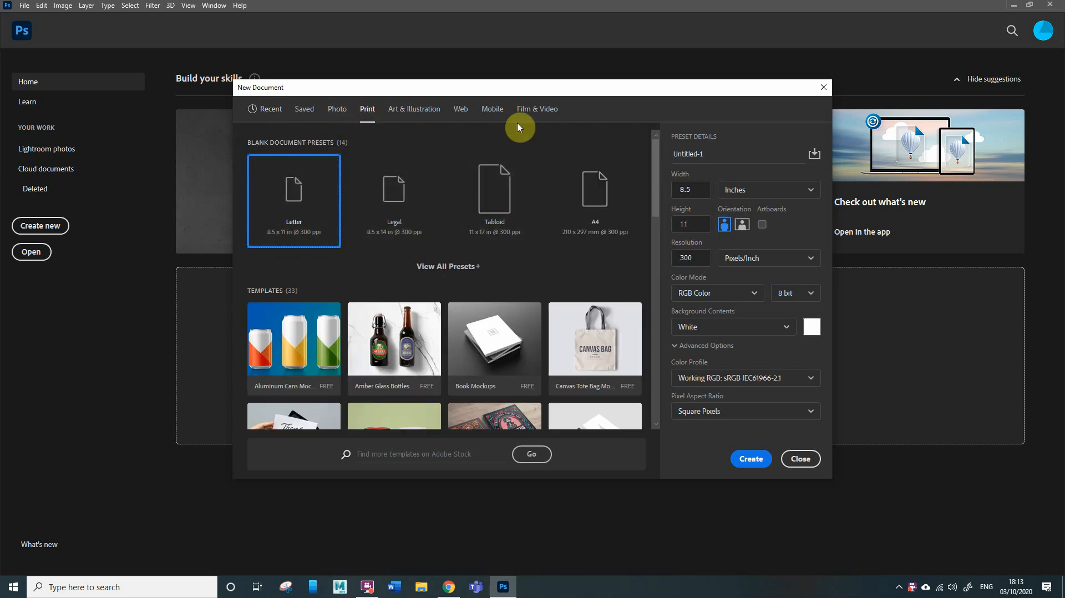
{"action": "left_click", "coordinate": [536, 111]}
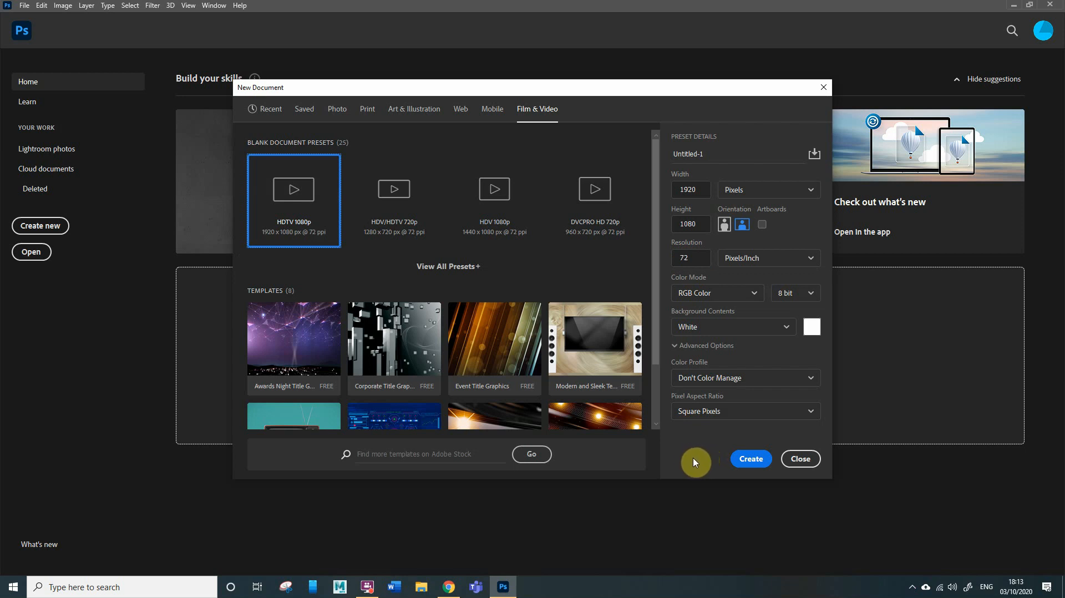
{"action": "left_click", "coordinate": [748, 460]}
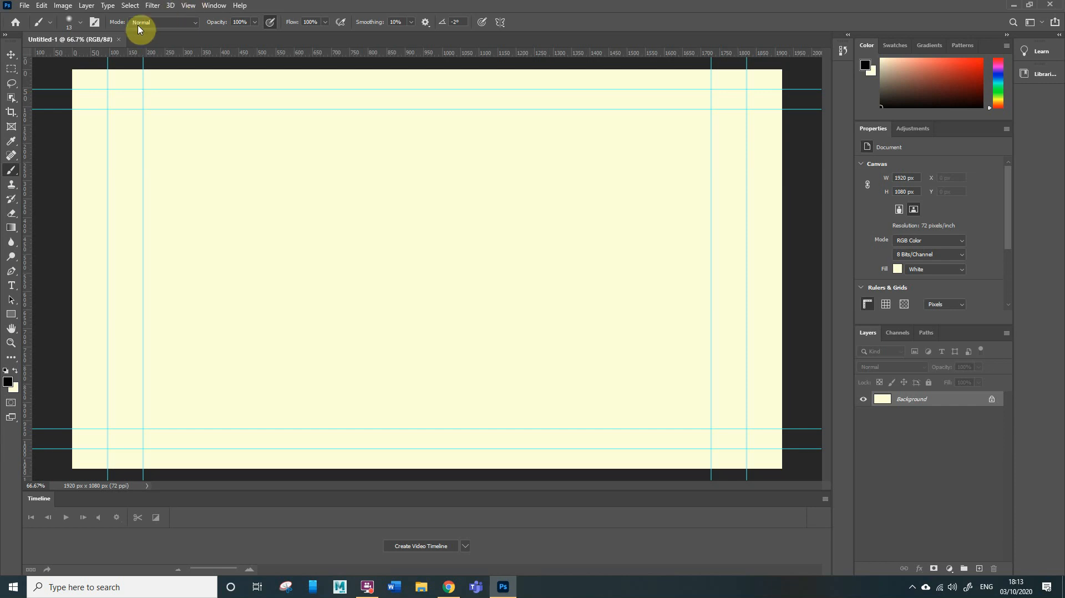
Step: Hide the rulers and move the upper horizontal guide to the canvas's top edge and the lowest one onto the guide above it
{"action": "left_click", "coordinate": [187, 7]}
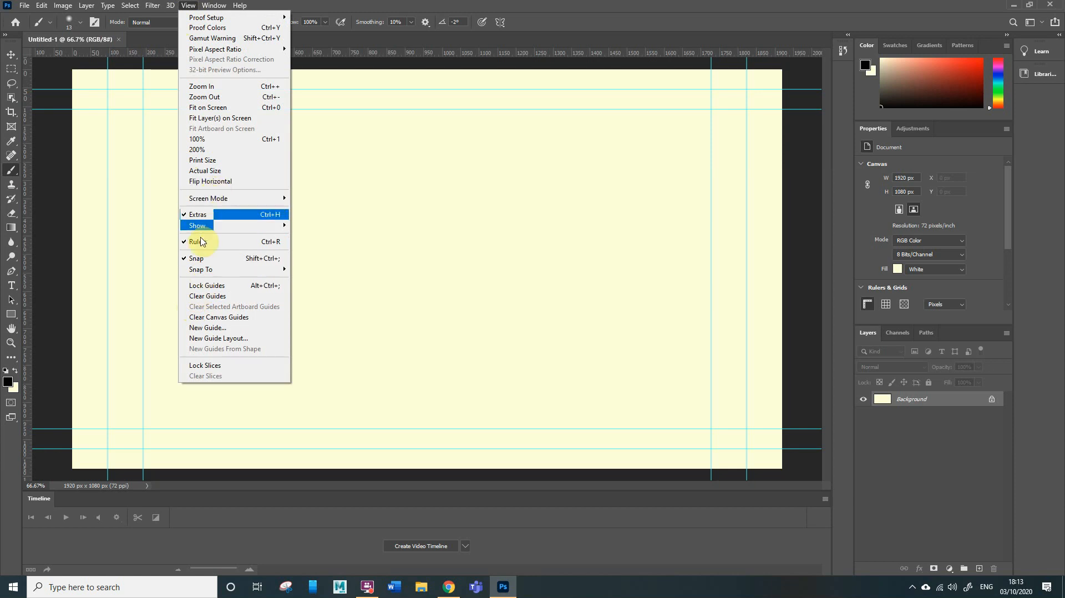
{"action": "left_click", "coordinate": [214, 242]}
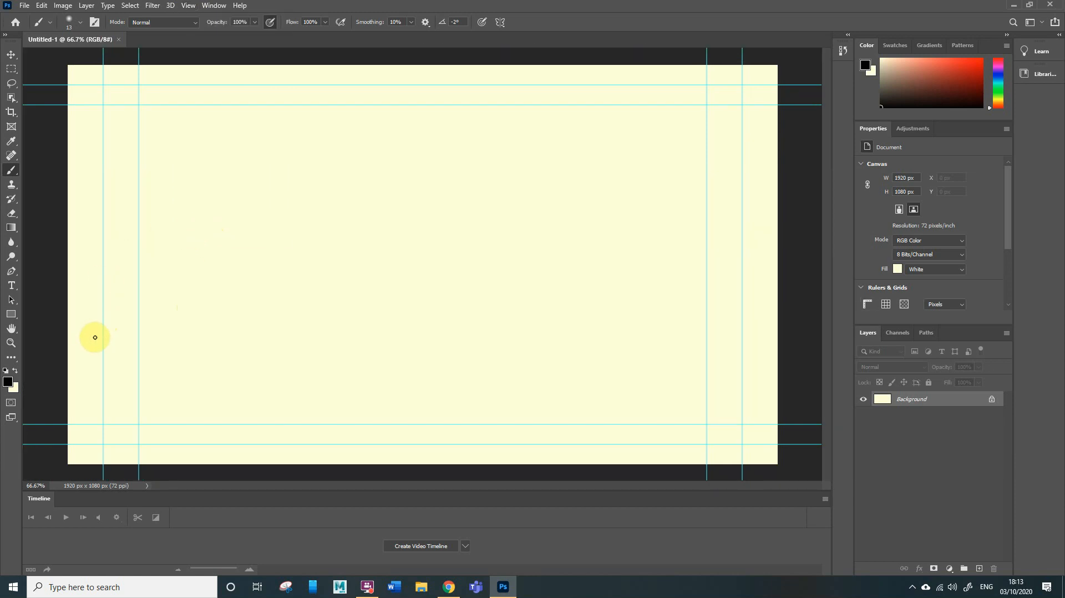
{"action": "left_click", "coordinate": [11, 55]}
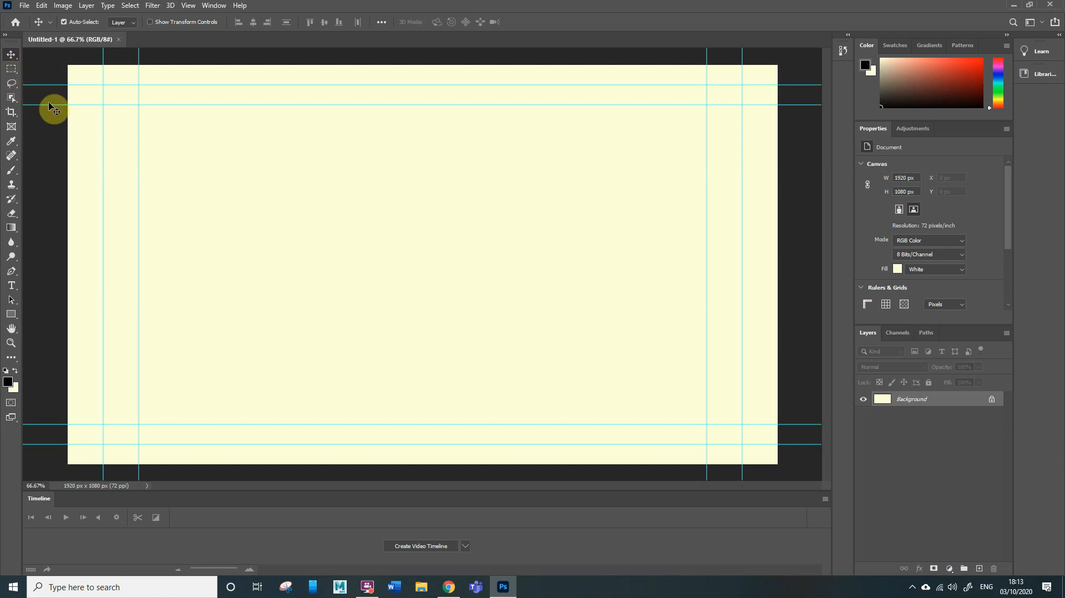
{"action": "left_click_drag", "start_coordinate": [47, 106], "coordinate": [40, 65]}
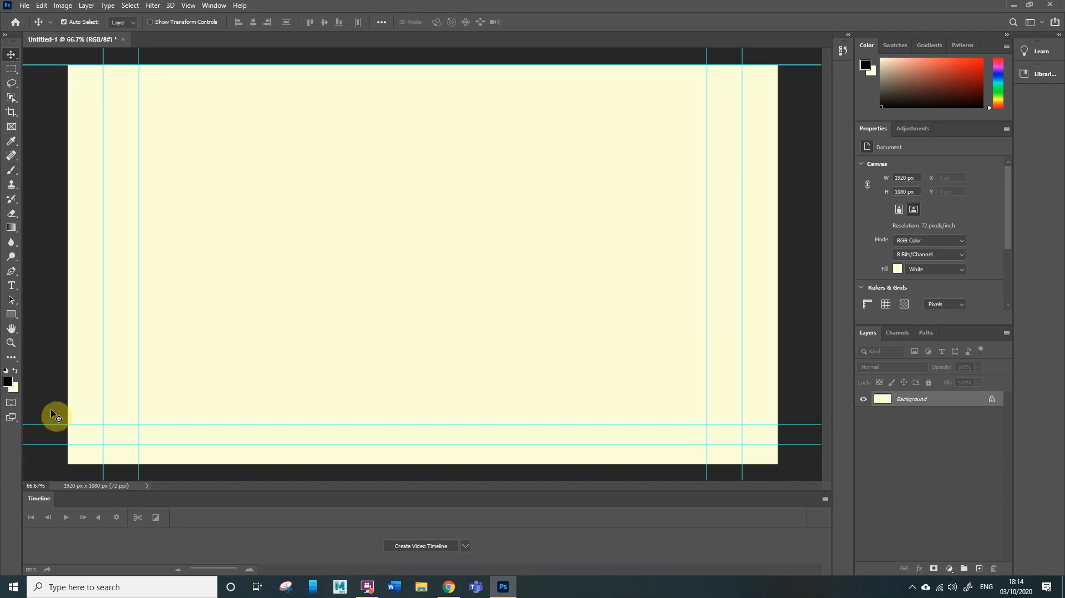
{"action": "left_click_drag", "start_coordinate": [52, 445], "coordinate": [44, 424]}
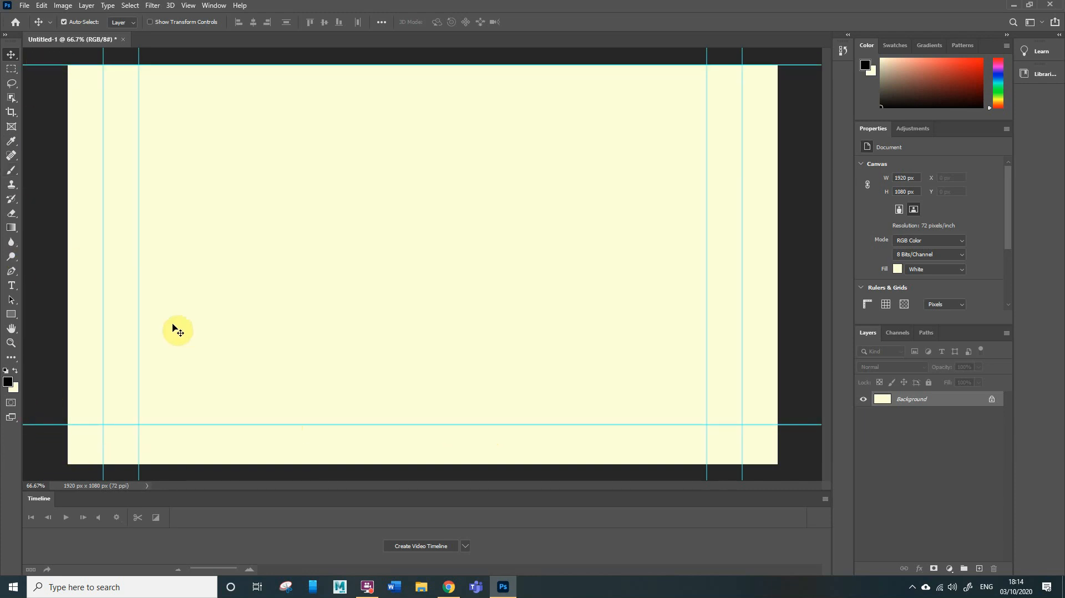
Step: Move the vertical guides so one sits near the canvas centre, one beyond its left edge and two beyond its right edge
{"action": "left_click_drag", "start_coordinate": [138, 339], "coordinate": [406, 331]}
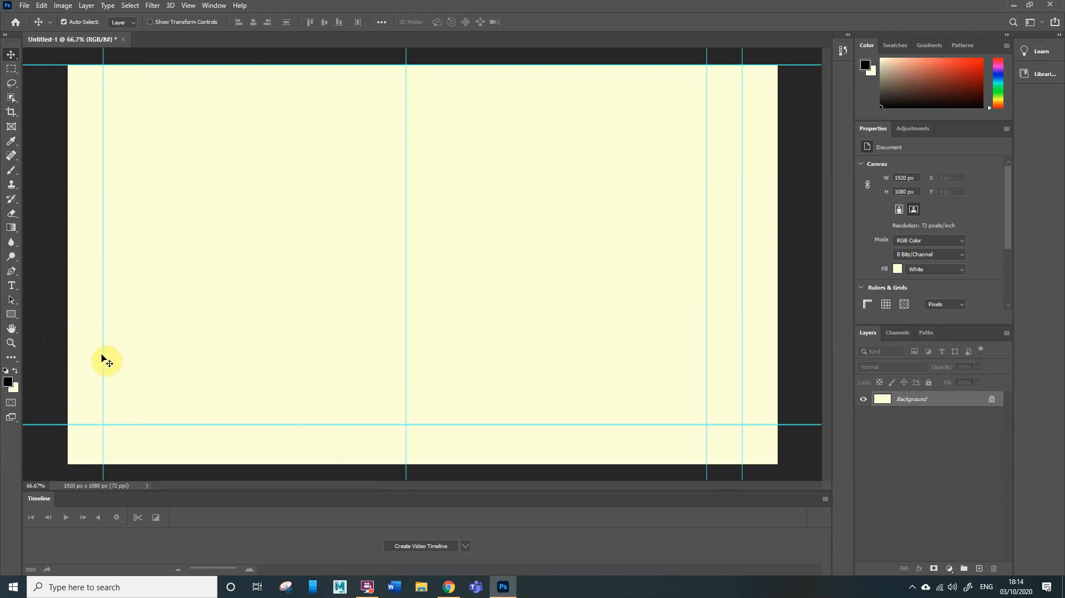
{"action": "left_click_drag", "start_coordinate": [104, 360], "coordinate": [108, 359]}
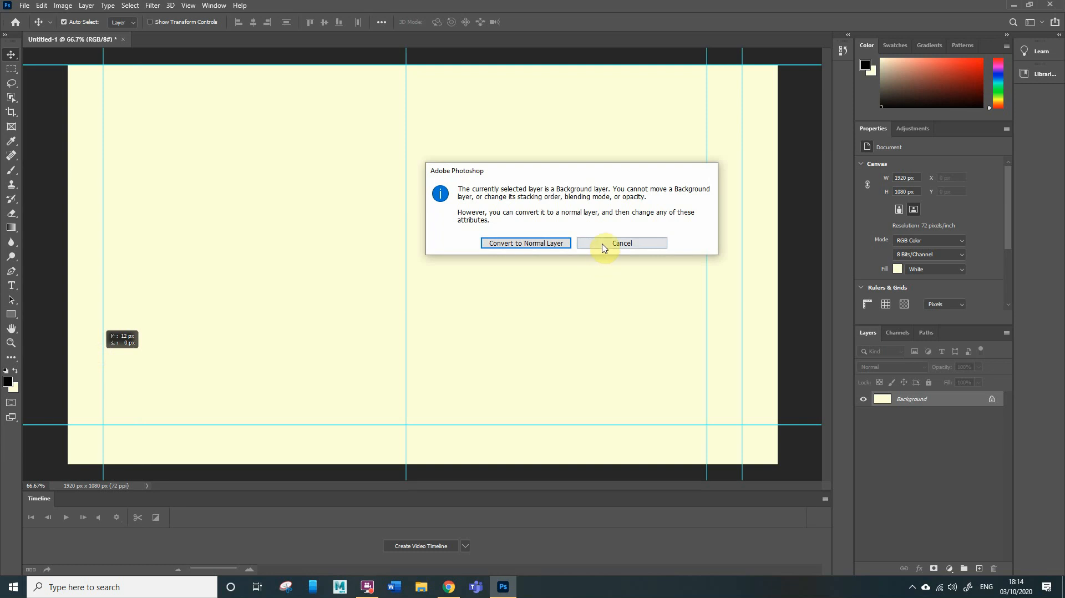
{"action": "left_click", "coordinate": [604, 248]}
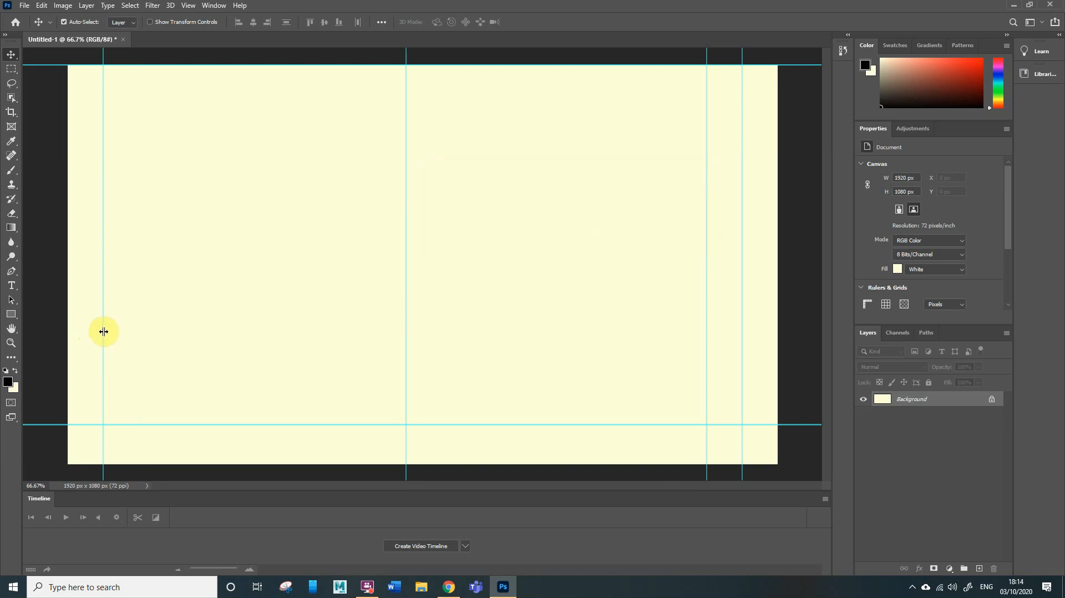
{"action": "left_click_drag", "start_coordinate": [104, 332], "coordinate": [56, 344]}
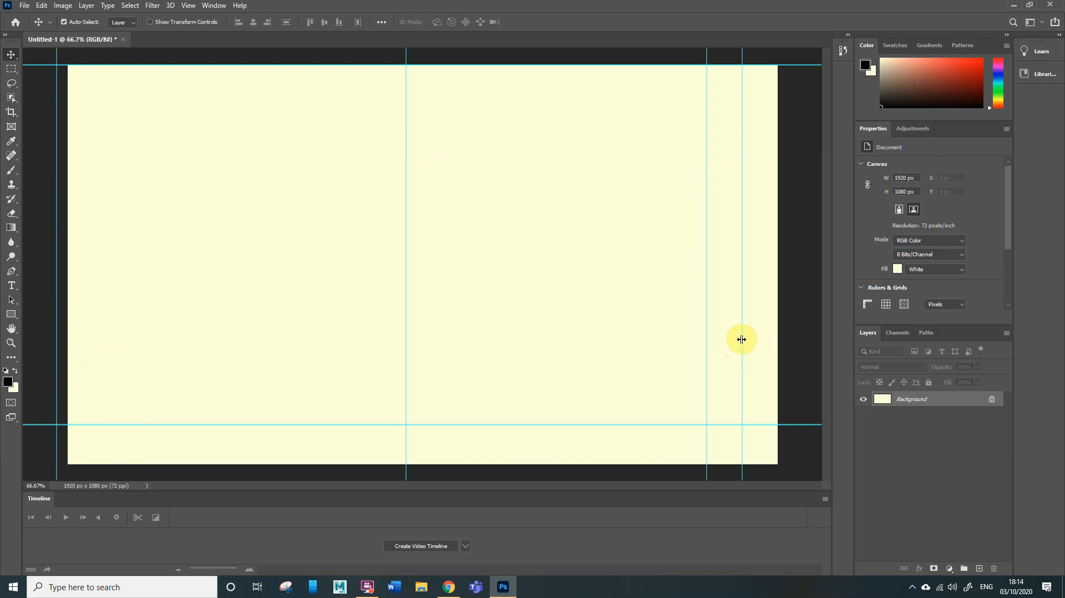
{"action": "left_click_drag", "start_coordinate": [742, 339], "coordinate": [801, 338]}
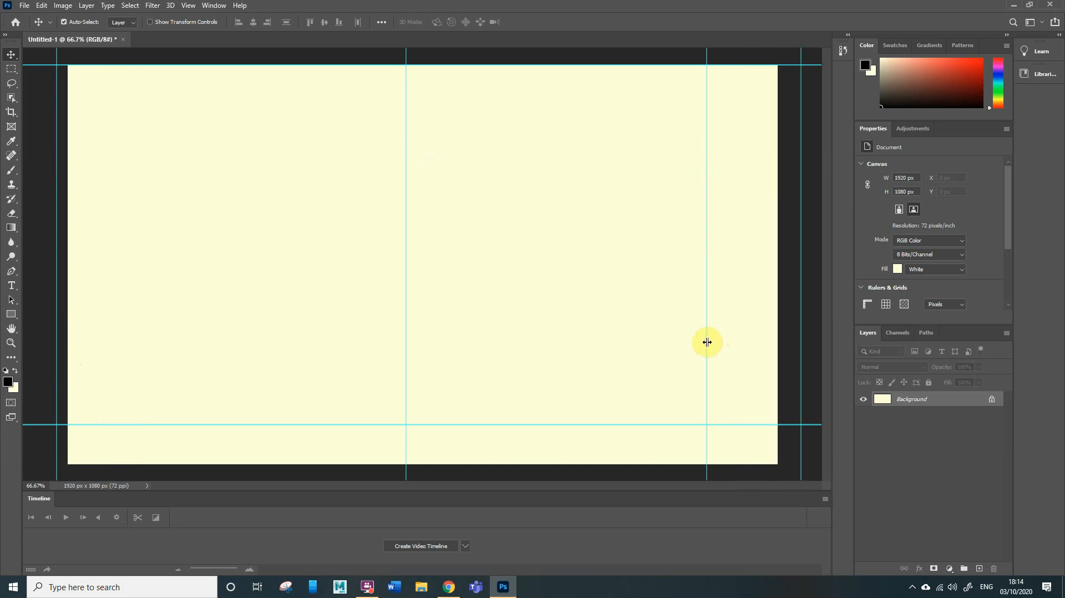
{"action": "left_click_drag", "start_coordinate": [706, 342], "coordinate": [799, 347]}
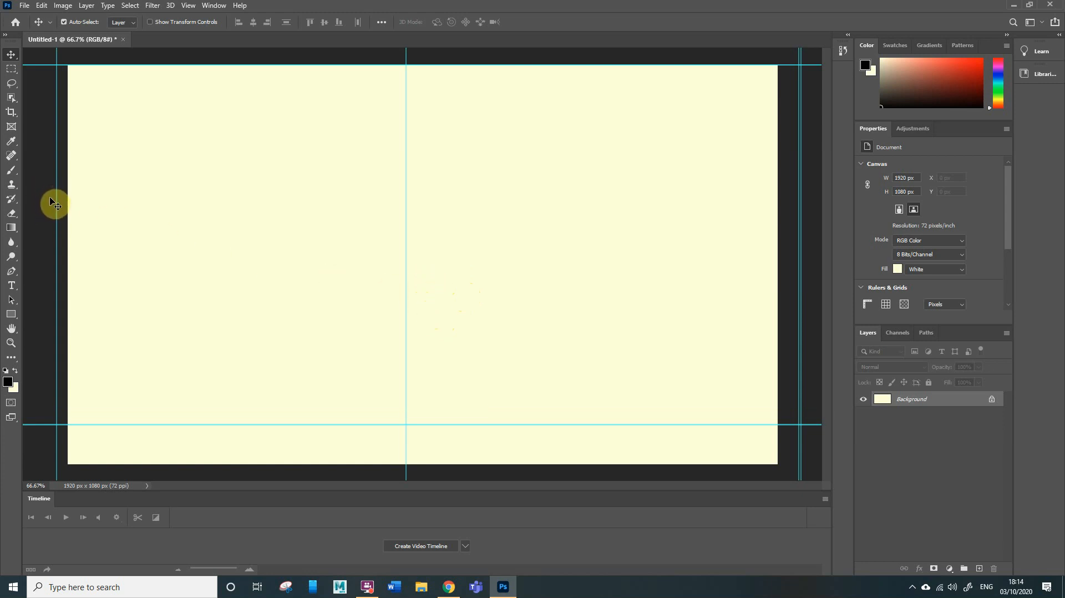
Step: Hide the guides and show them again
{"action": "left_click", "coordinate": [189, 7]}
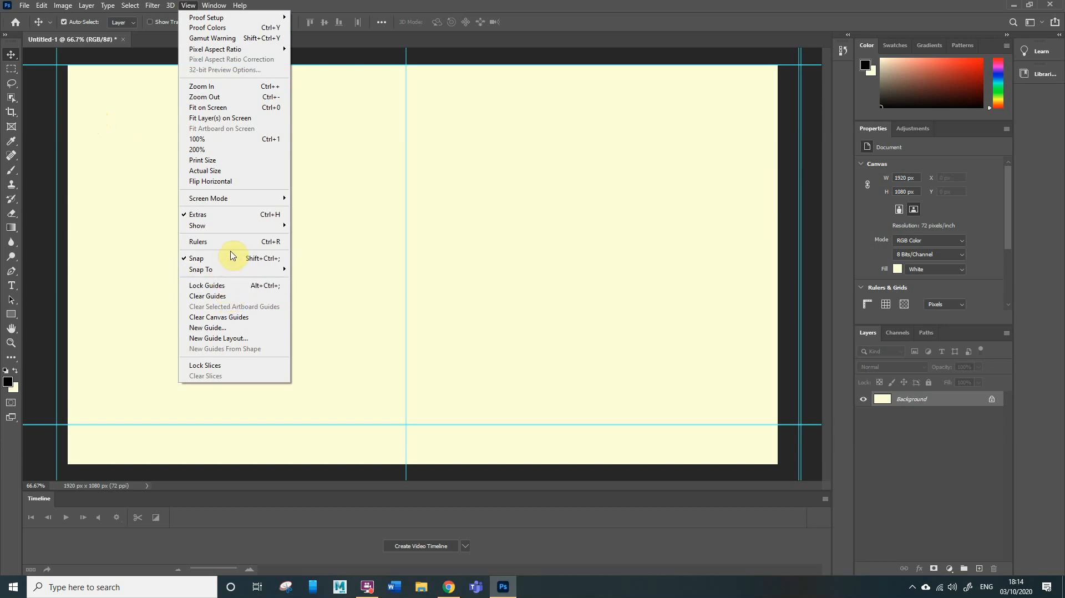
{"action": "mouse_move", "coordinate": [233, 226]}
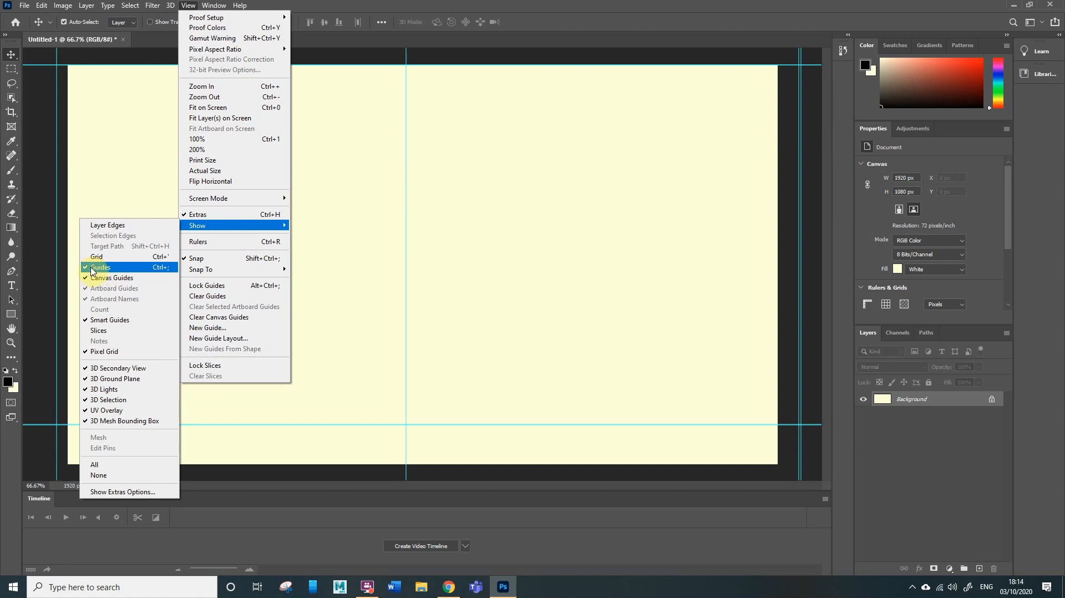
{"action": "left_click", "coordinate": [115, 269]}
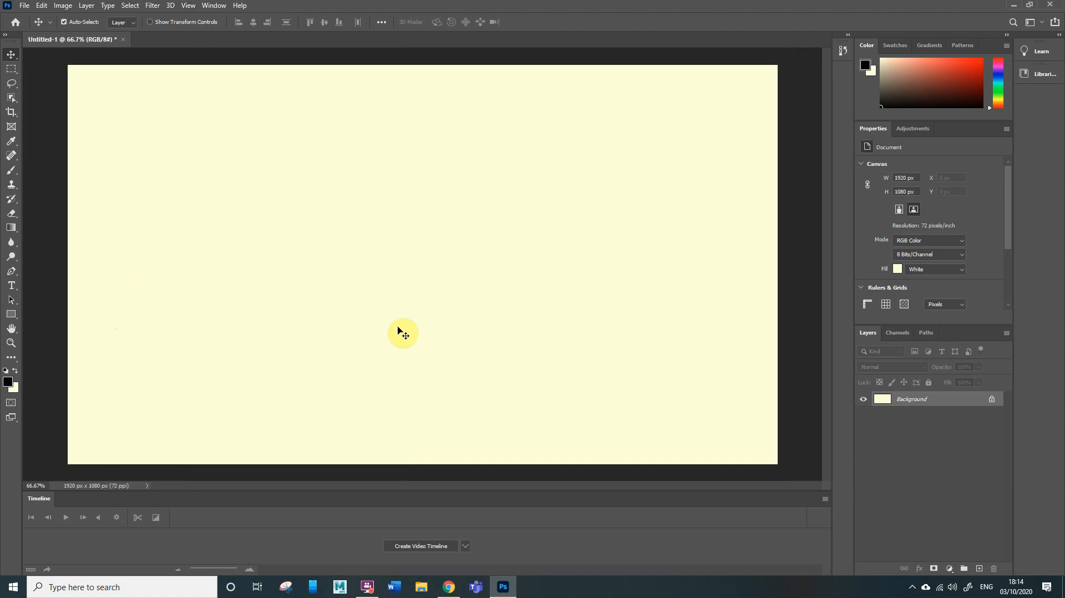
{"action": "left_click", "coordinate": [188, 7]}
{"action": "mouse_move", "coordinate": [221, 225]}
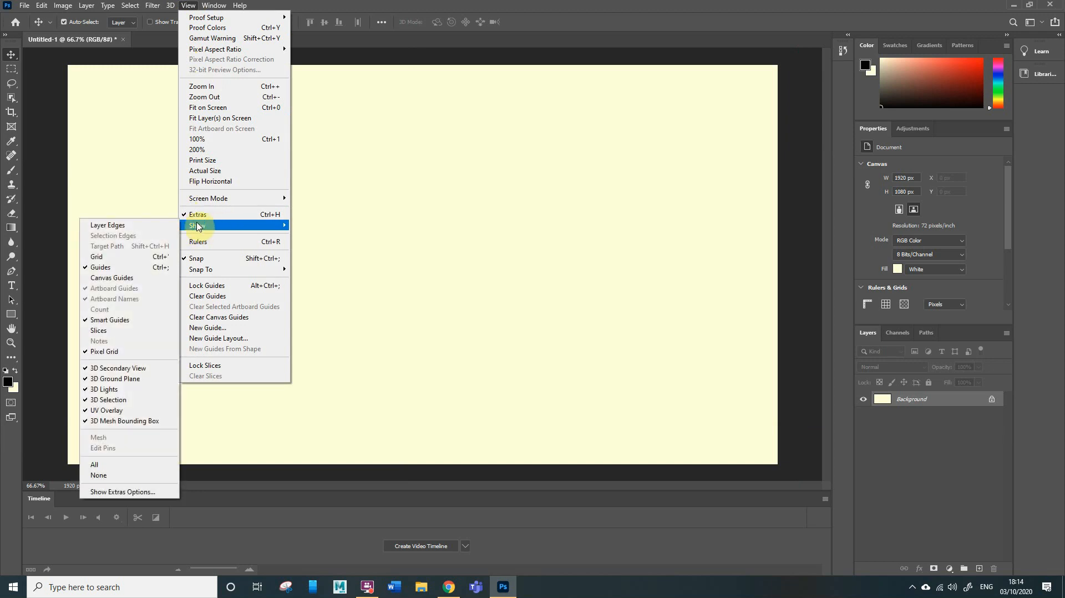
{"action": "left_click", "coordinate": [126, 267]}
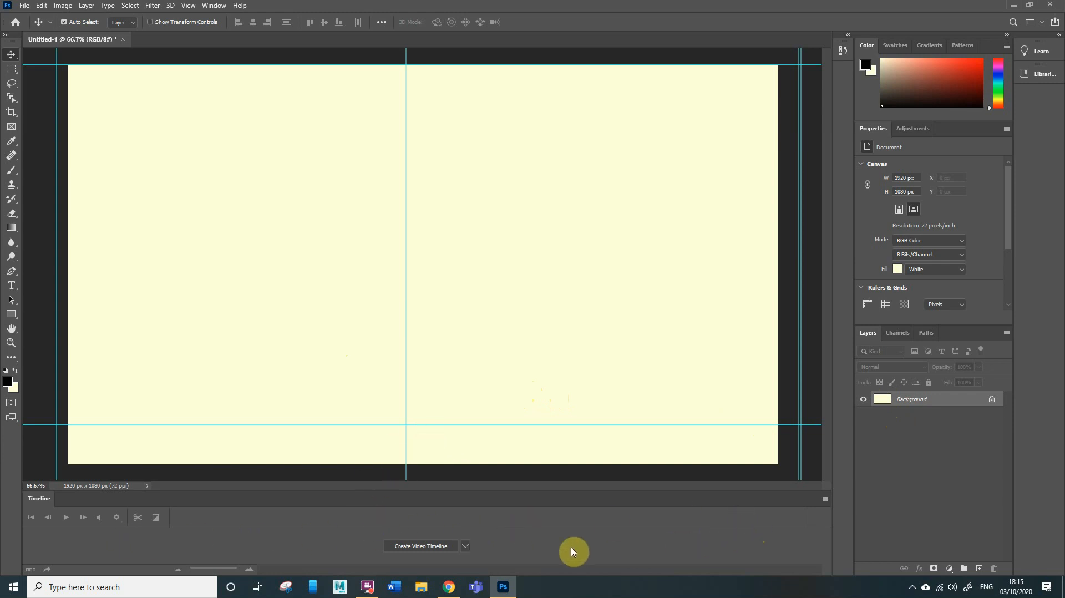
Step: Add a new blank video layer above the background
{"action": "left_click", "coordinate": [86, 6]}
{"action": "mouse_move", "coordinate": [167, 227]}
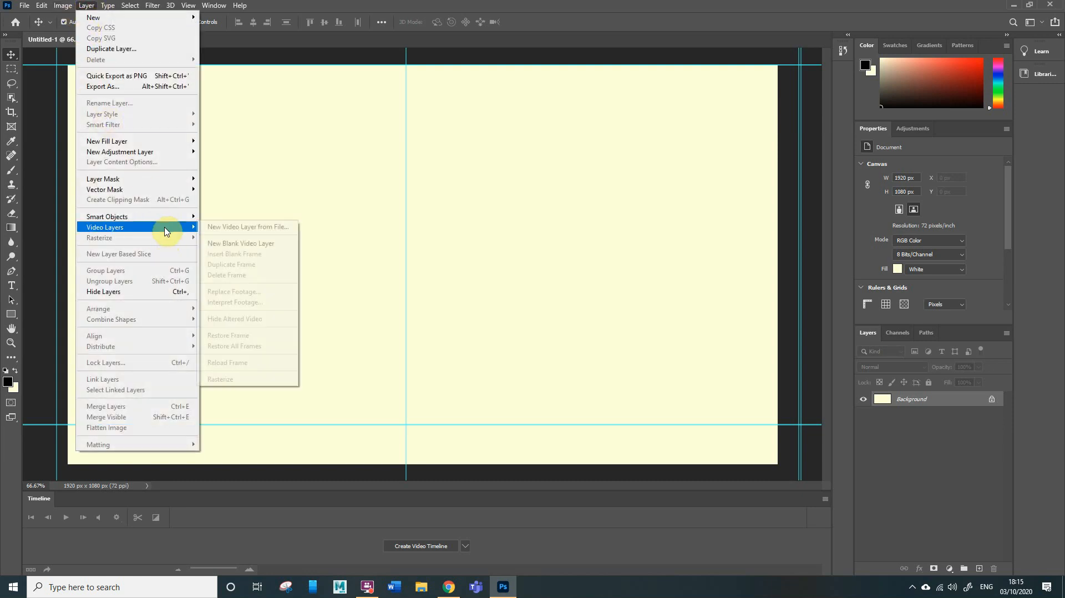
{"action": "left_click", "coordinate": [234, 244]}
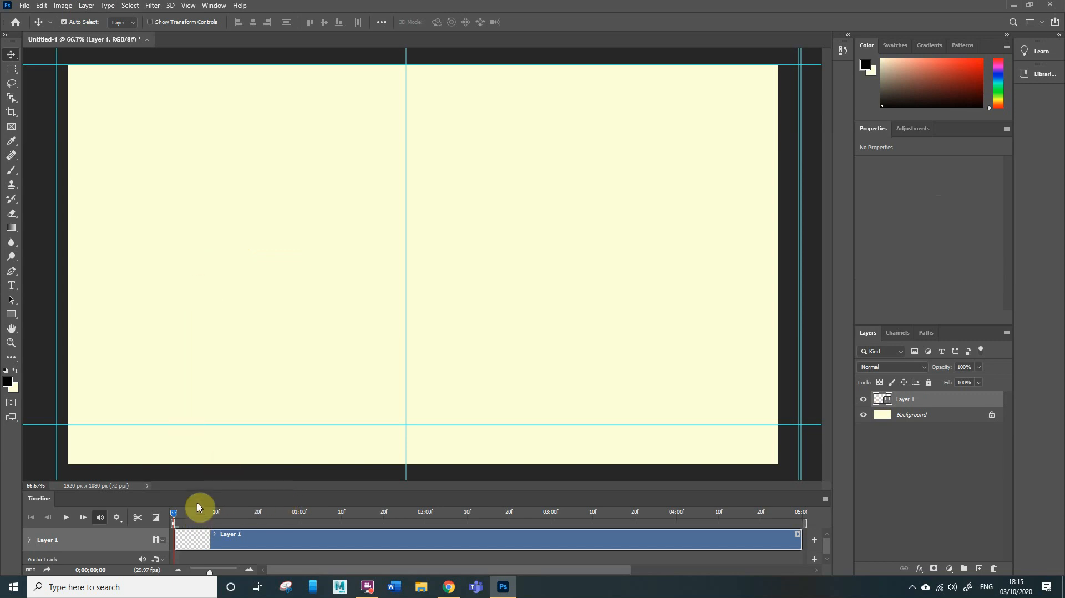
Step: Sketch a small black rocket with fins, nose tip and exhaust scribble near the lower guide with the Brush tool
{"action": "left_click", "coordinate": [11, 171]}
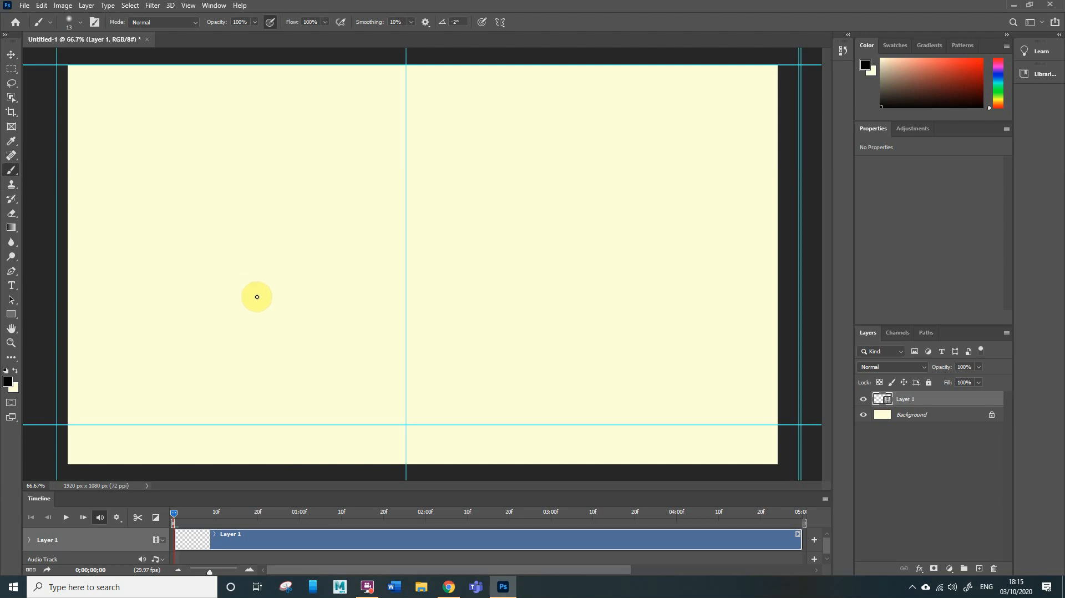
{"action": "mouse_move", "coordinate": [311, 358]}
{"action": "left_mouse_down"}
{"action": "mouse_move", "coordinate": [261, 406]}
{"action": "mouse_move", "coordinate": [302, 349]}
{"action": "mouse_move", "coordinate": [305, 369]}
{"action": "left_mouse_up"}
{"action": "left_click_drag", "start_coordinate": [264, 424], "coordinate": [264, 451]}
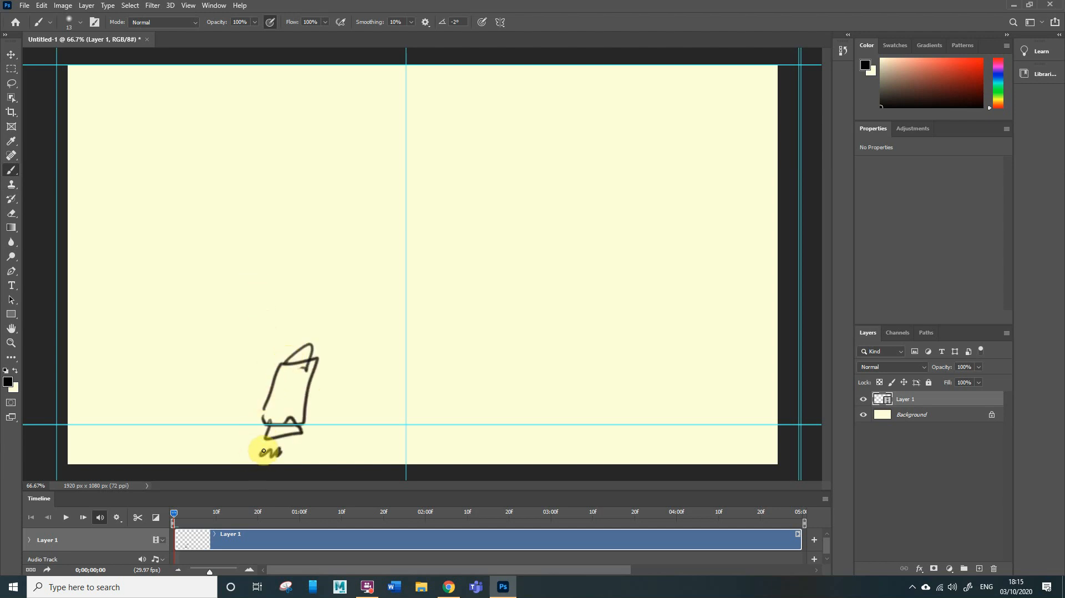
{"action": "left_click_drag", "start_coordinate": [306, 381], "coordinate": [305, 397]}
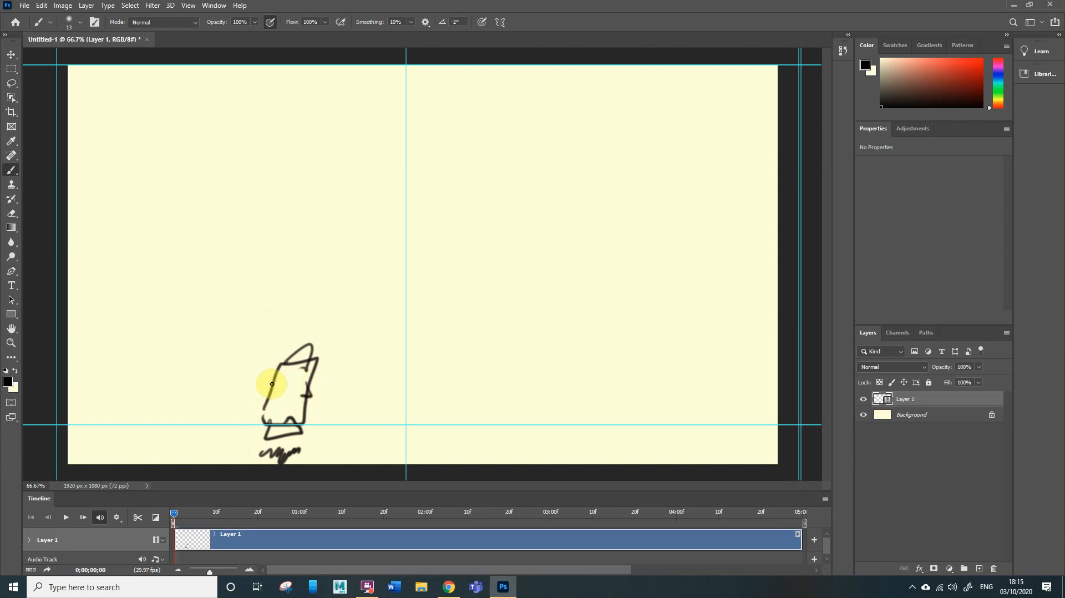
{"action": "left_click_drag", "start_coordinate": [315, 332], "coordinate": [303, 346]}
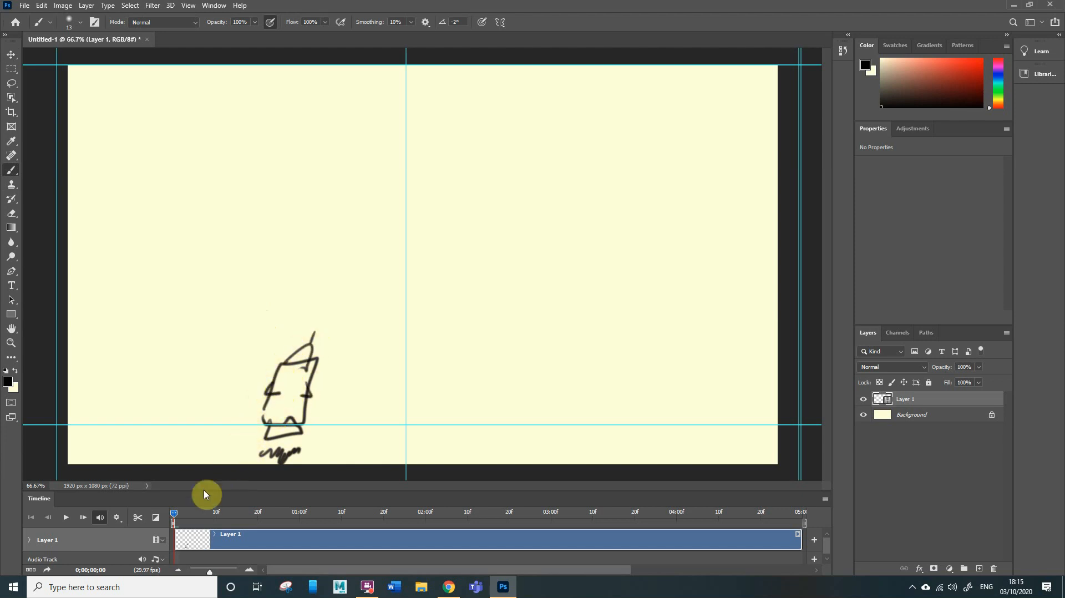
Step: Erase the whole rocket sketch from the video layer with the Eraser tool
{"action": "left_click_drag", "start_coordinate": [174, 516], "coordinate": [175, 519]}
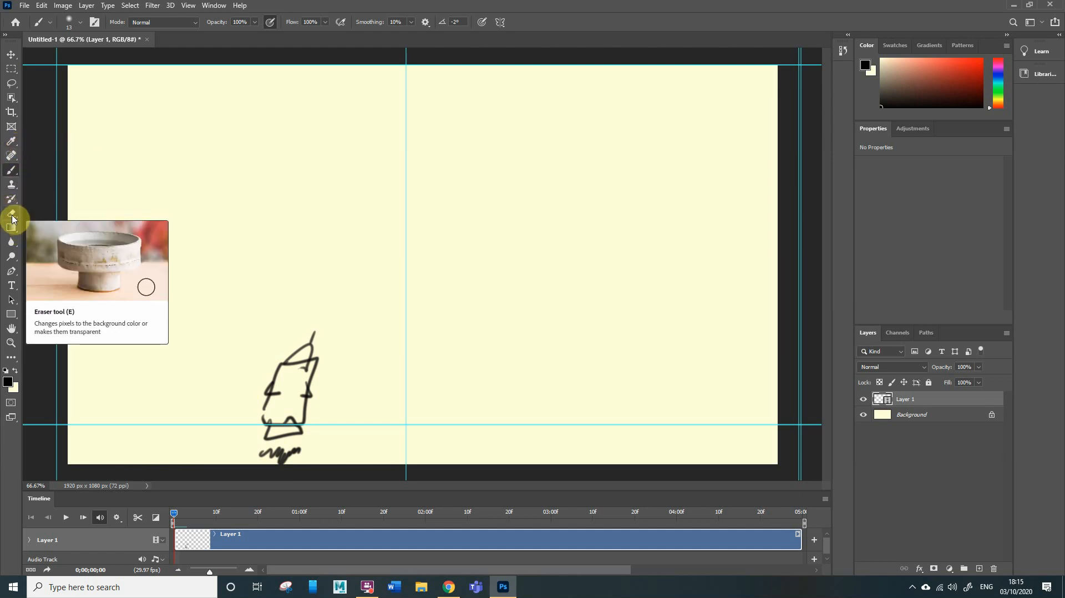
{"action": "left_click", "coordinate": [11, 213]}
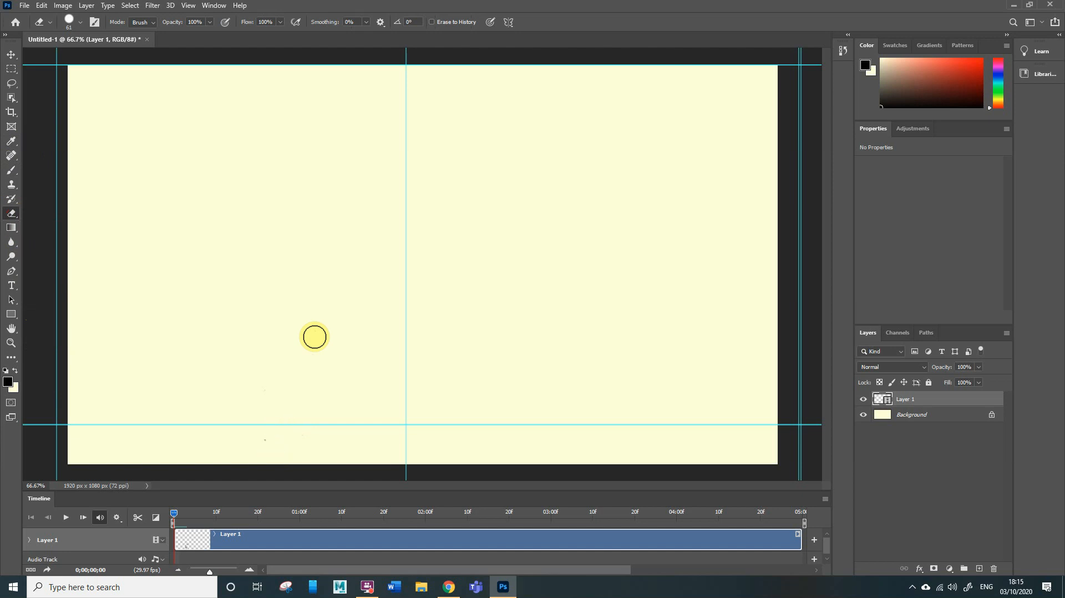
{"action": "left_click_drag", "start_coordinate": [294, 442], "coordinate": [265, 441]}
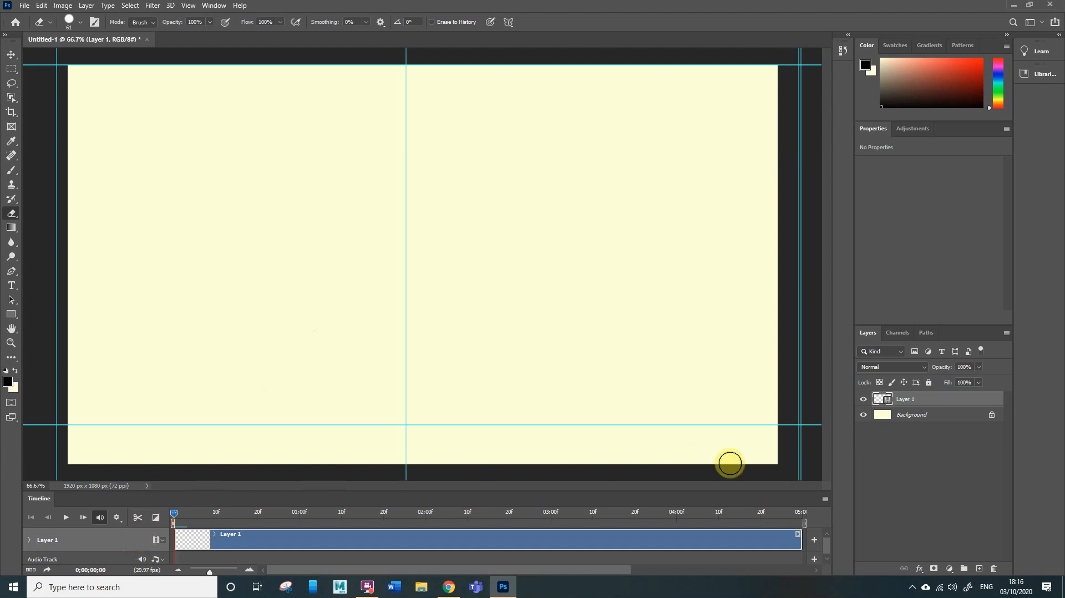
Step: Set the timeline frame rate to 24 fps
{"action": "left_click", "coordinate": [825, 499]}
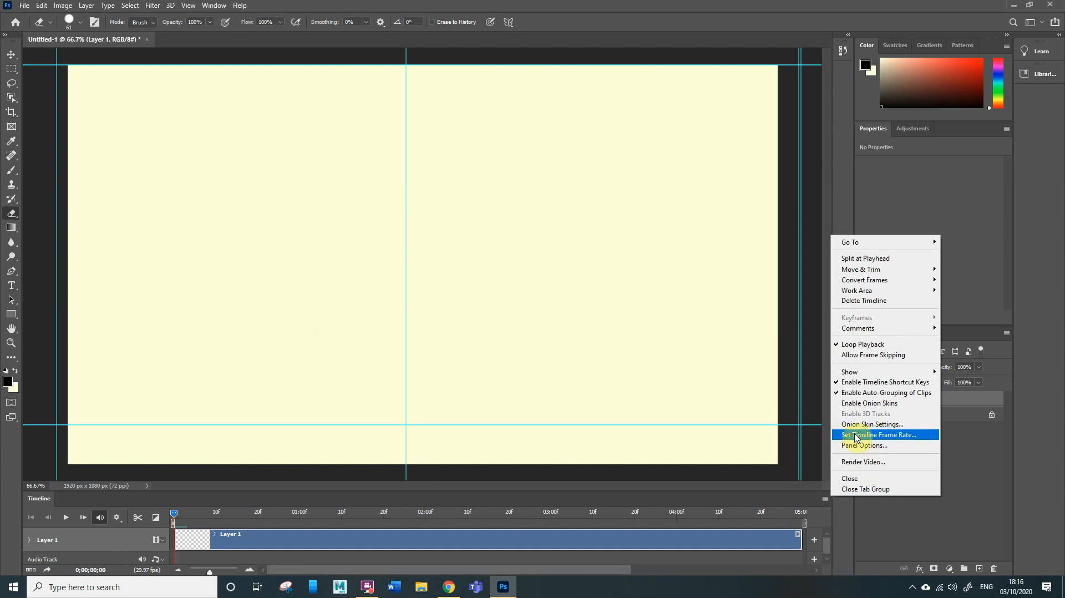
{"action": "left_click", "coordinate": [899, 438]}
{"action": "type", "text": "2"}
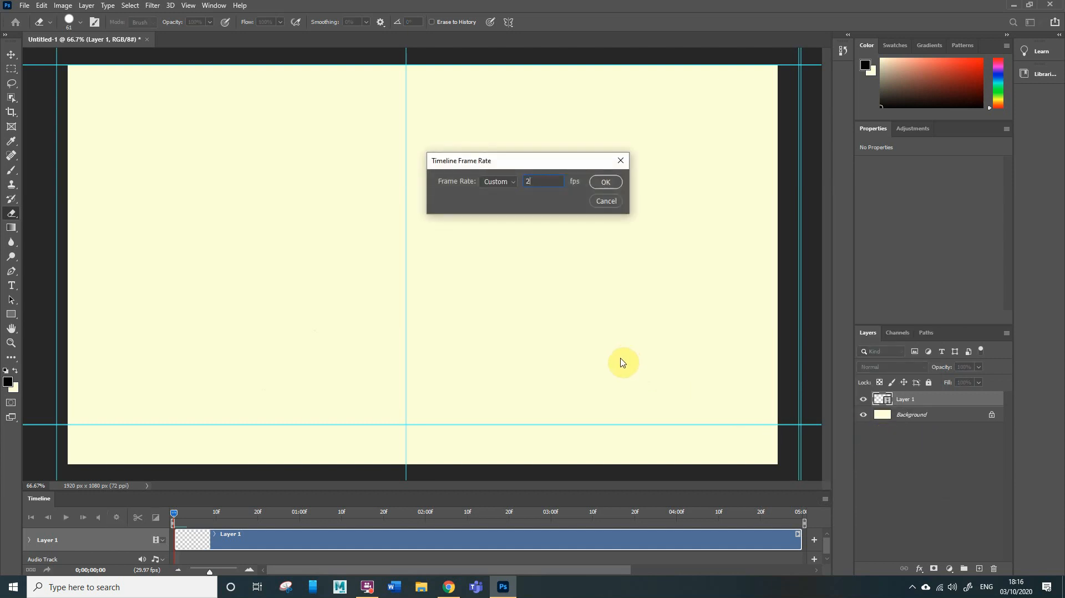
{"action": "type", "text": "4"}
{"action": "key", "text": "Return"}
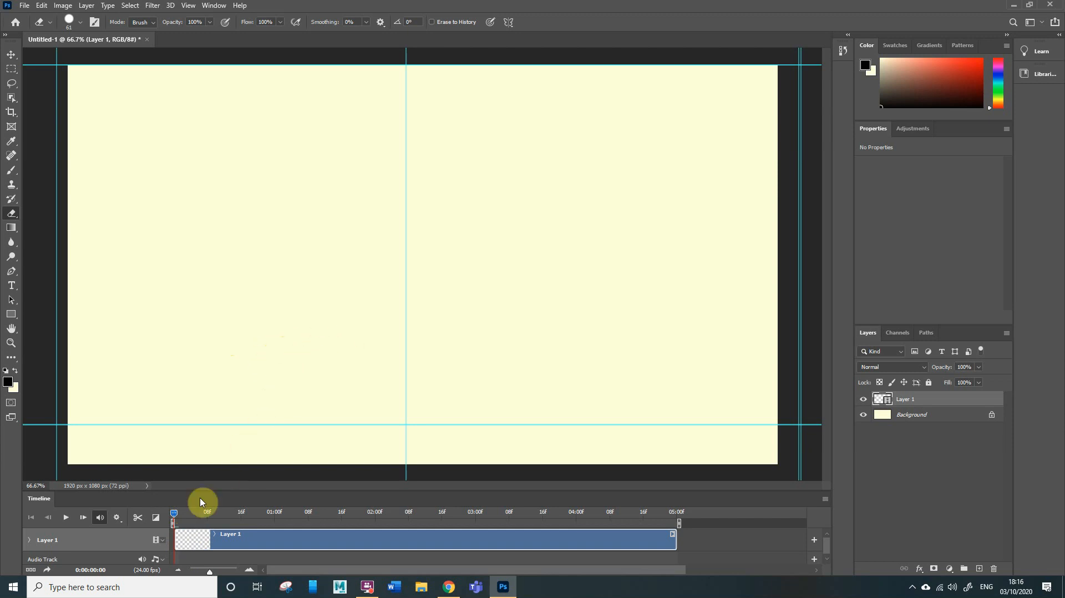
Step: Trim the end of the video layer's clip to the 02:00f mark on the timeline
{"action": "left_click", "coordinate": [172, 519]}
{"action": "left_click_drag", "start_coordinate": [192, 512], "coordinate": [167, 518]}
{"action": "left_click_drag", "start_coordinate": [676, 543], "coordinate": [377, 534]}
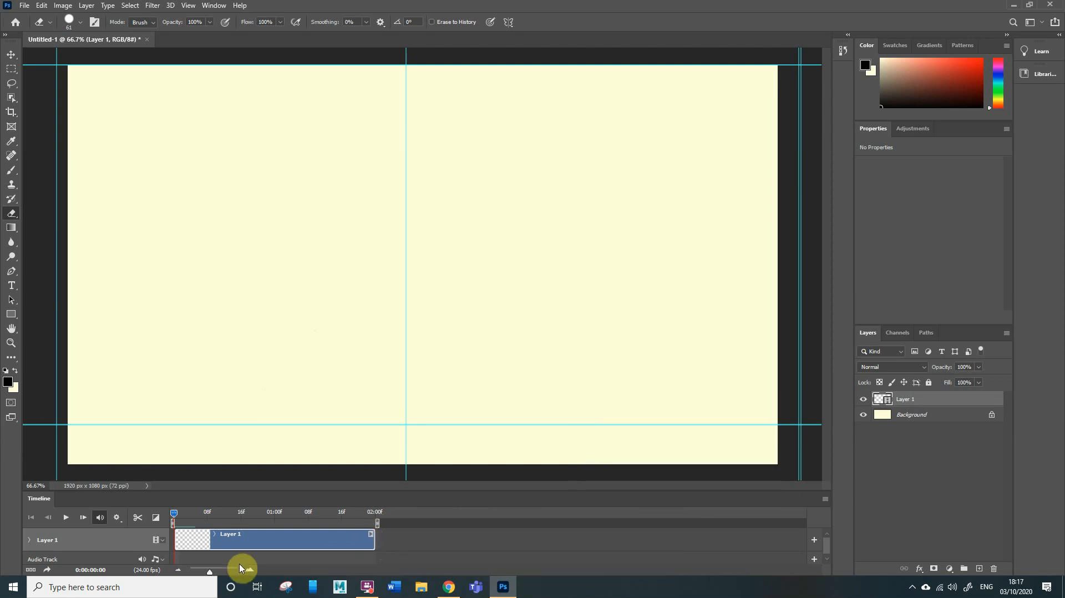
Step: Set the timeline frame rate to 12 fps
{"action": "left_click_drag", "start_coordinate": [209, 572], "coordinate": [220, 574]}
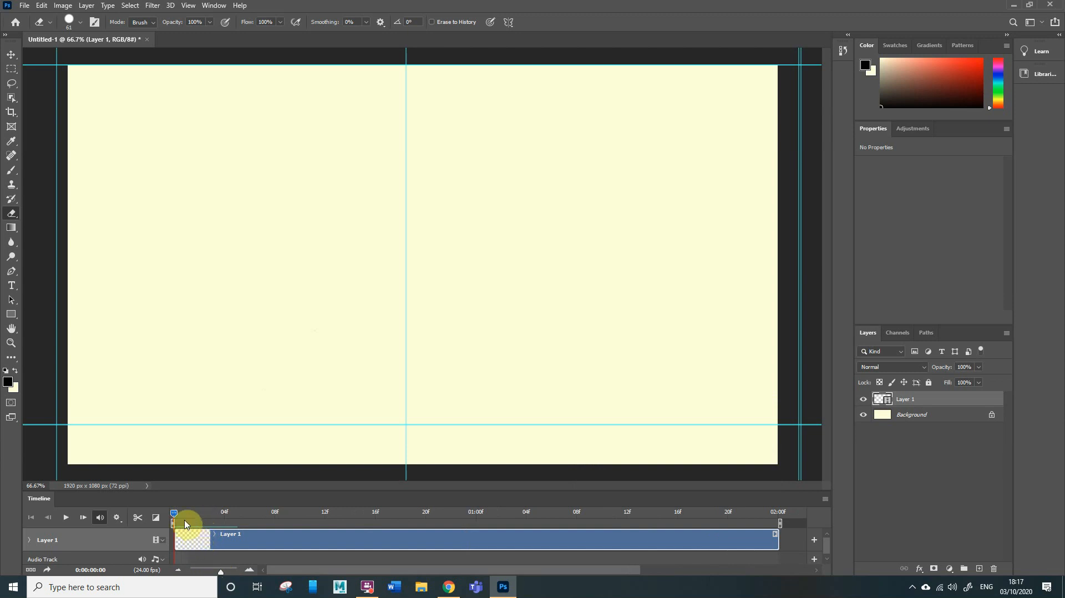
{"action": "left_click_drag", "start_coordinate": [175, 516], "coordinate": [205, 516]}
{"action": "left_click", "coordinate": [824, 501]}
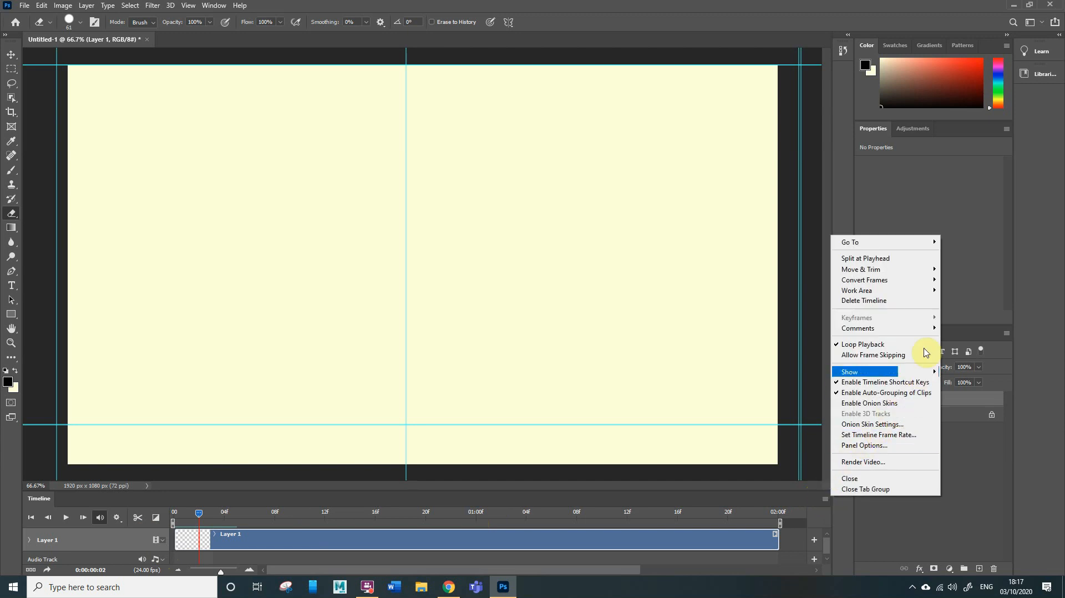
{"action": "left_click", "coordinate": [863, 435]}
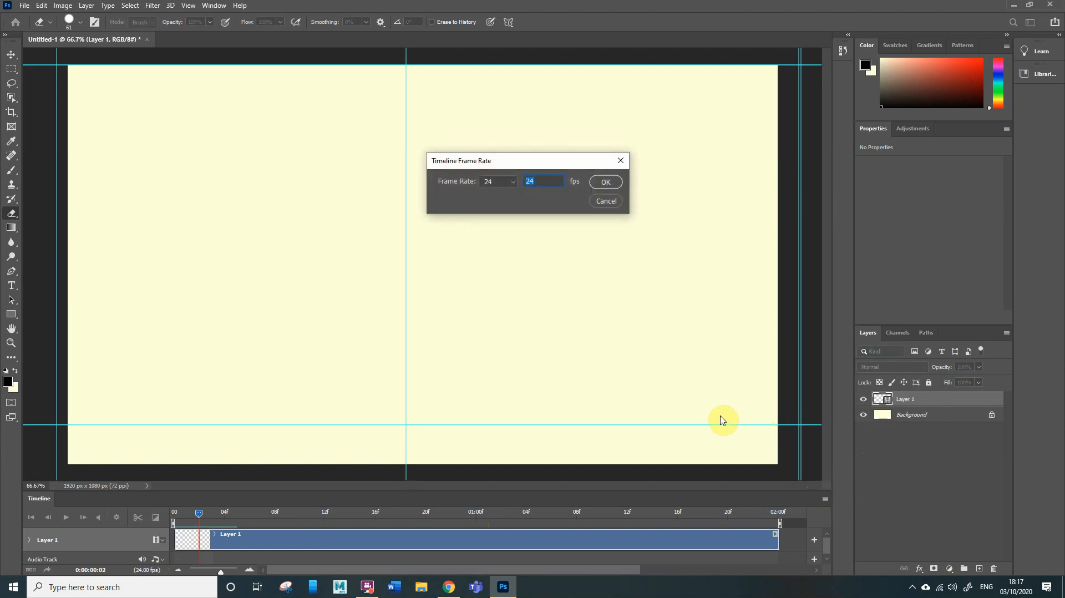
{"action": "type", "text": "12"}
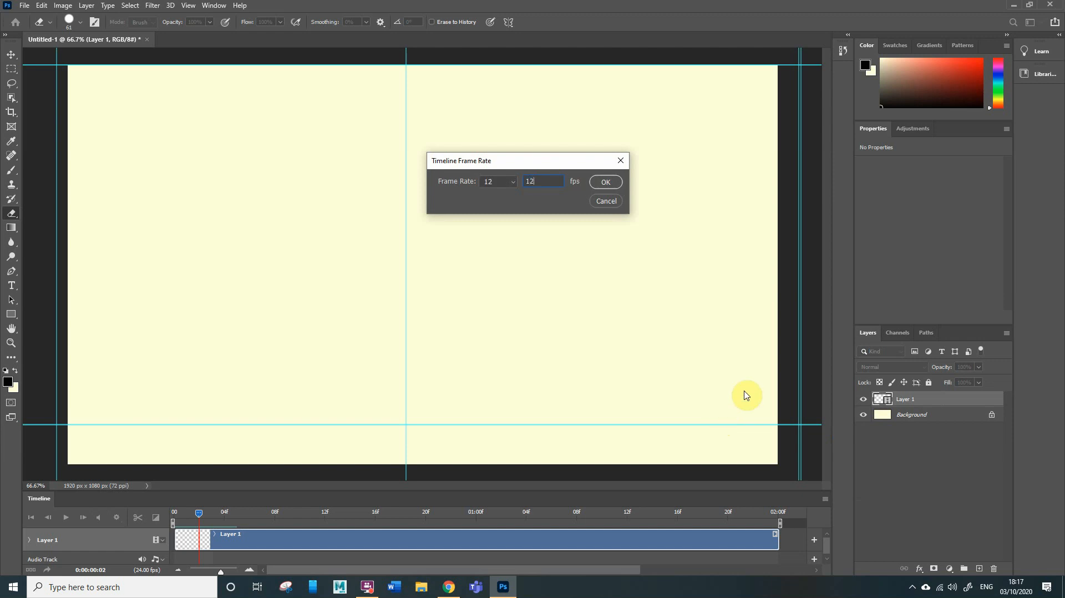
{"action": "left_click", "coordinate": [607, 183]}
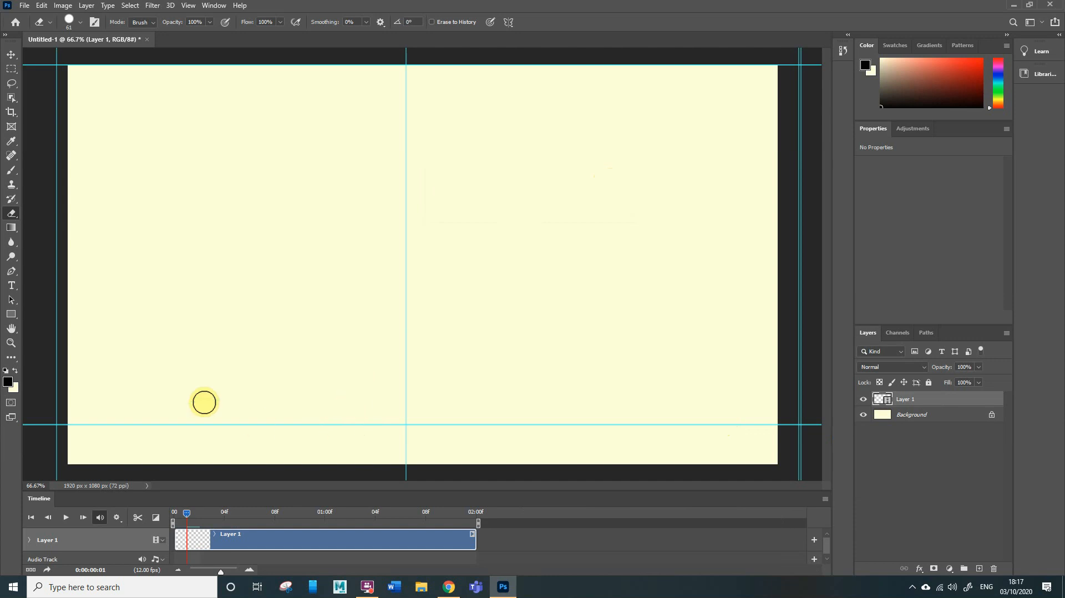
Step: Place a horizontal guide across the middle of the canvas, keeping the existing guide near the lower edge
{"action": "left_click", "coordinate": [11, 171]}
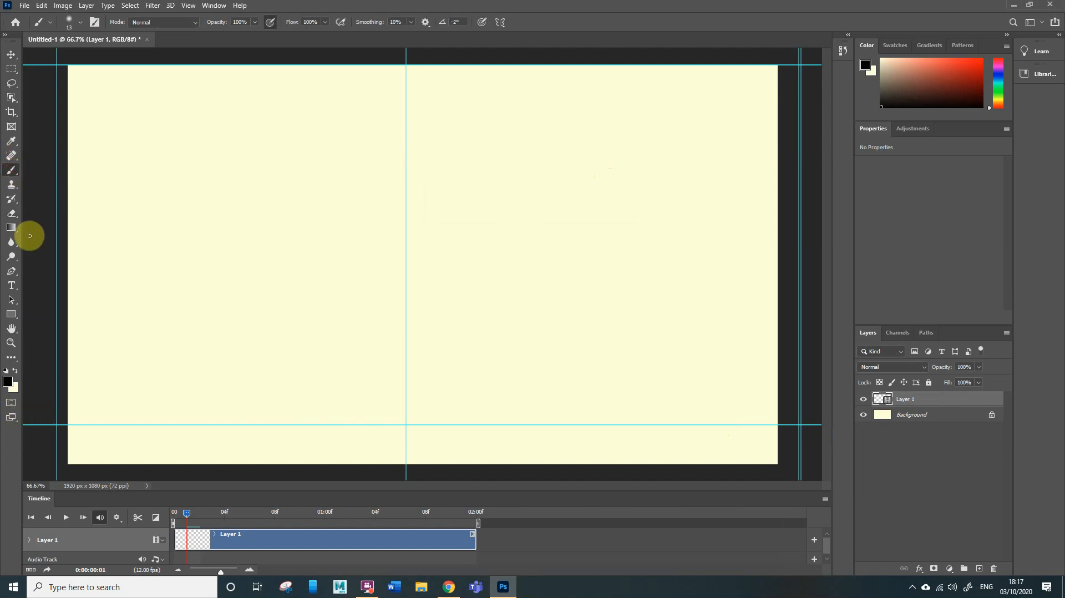
{"action": "left_click", "coordinate": [11, 55]}
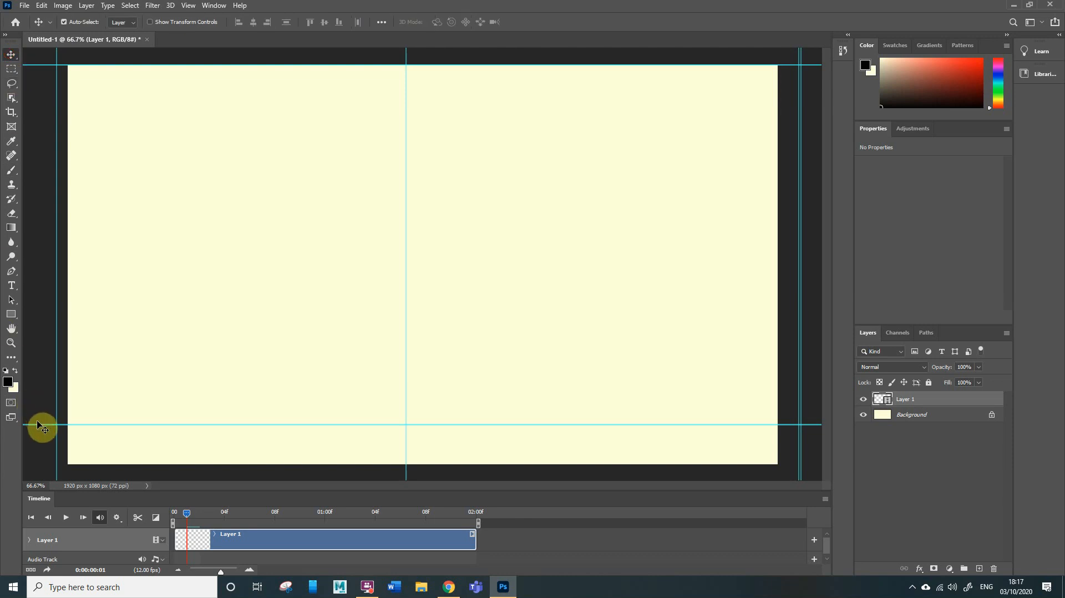
{"action": "left_click_drag", "start_coordinate": [39, 425], "coordinate": [48, 257]}
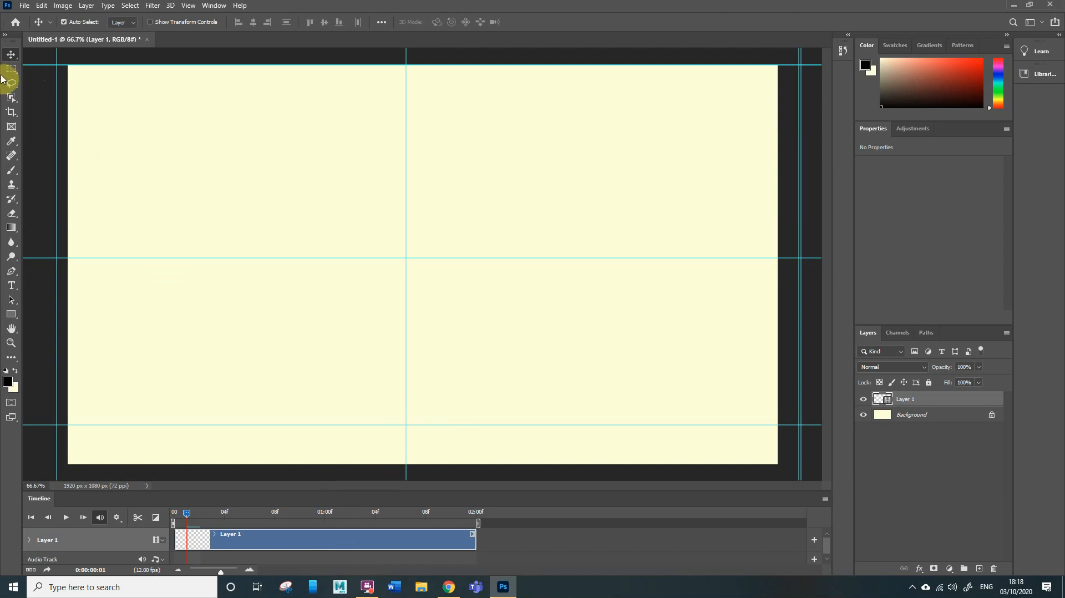
Step: Draw a small black ball outline touching the upper guide at the centre guide on the first frame with the Brush tool
{"action": "left_click", "coordinate": [11, 170]}
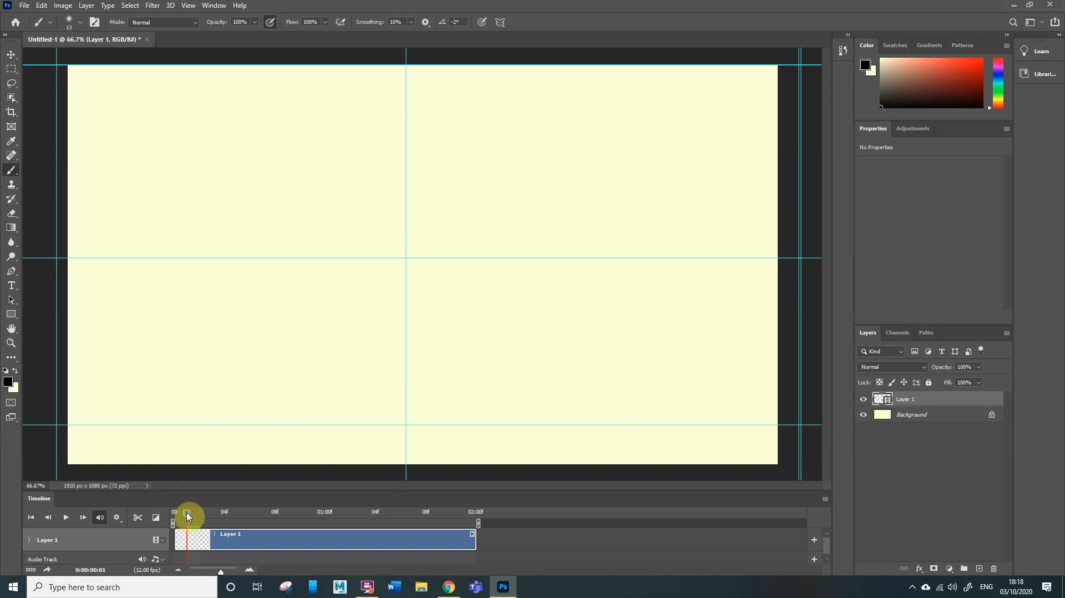
{"action": "left_click_drag", "start_coordinate": [185, 516], "coordinate": [325, 512]}
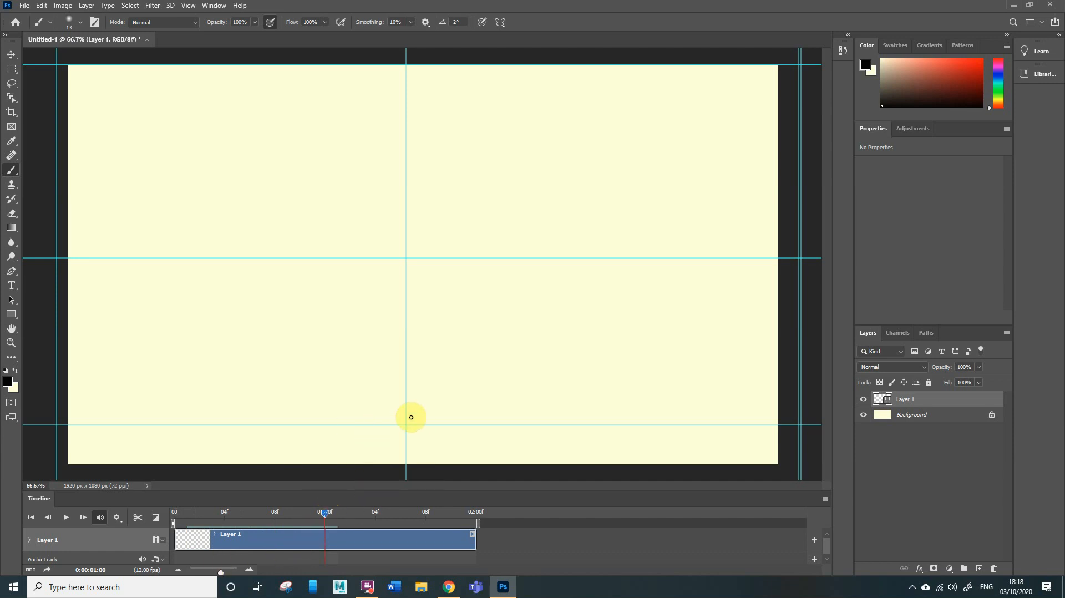
{"action": "left_click_drag", "start_coordinate": [326, 515], "coordinate": [252, 522]}
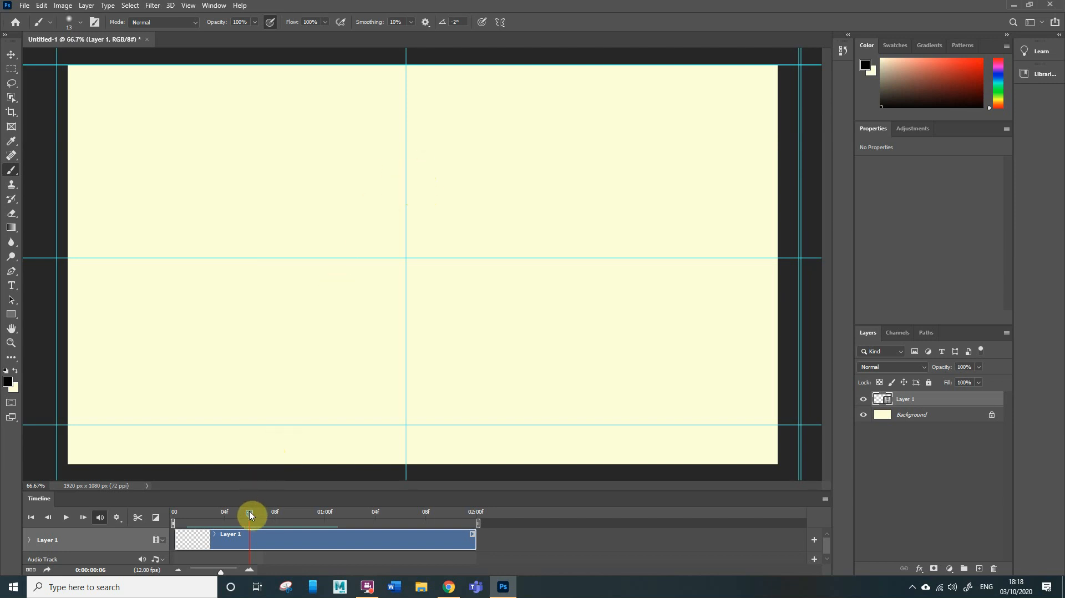
{"action": "left_click_drag", "start_coordinate": [249, 517], "coordinate": [174, 519]}
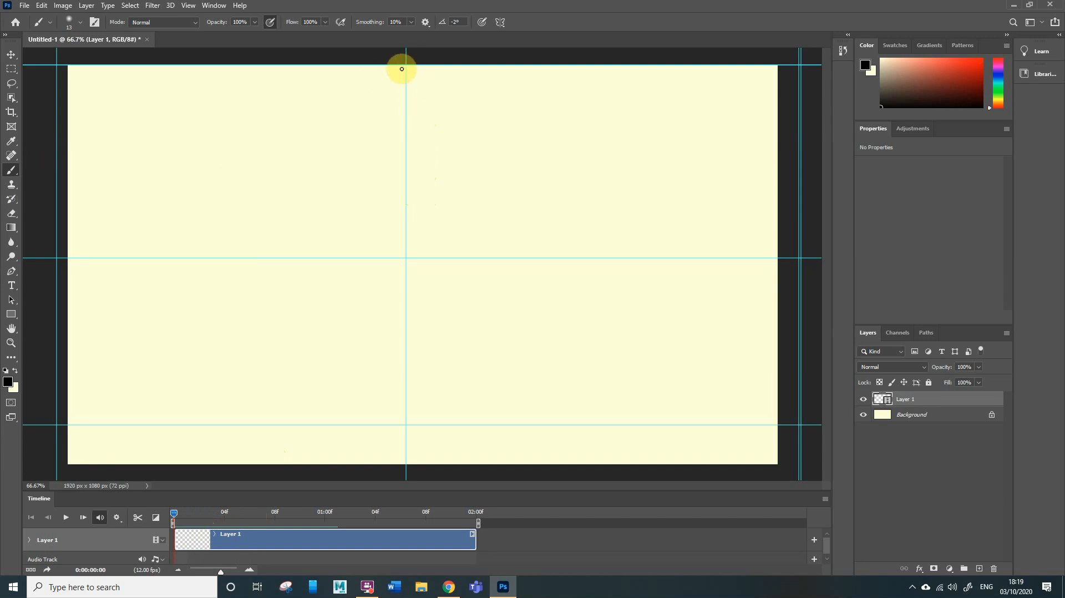
{"action": "mouse_move", "coordinate": [409, 66]}
{"action": "left_mouse_down"}
{"action": "mouse_move", "coordinate": [376, 92]}
{"action": "mouse_move", "coordinate": [410, 105]}
{"action": "left_mouse_up"}
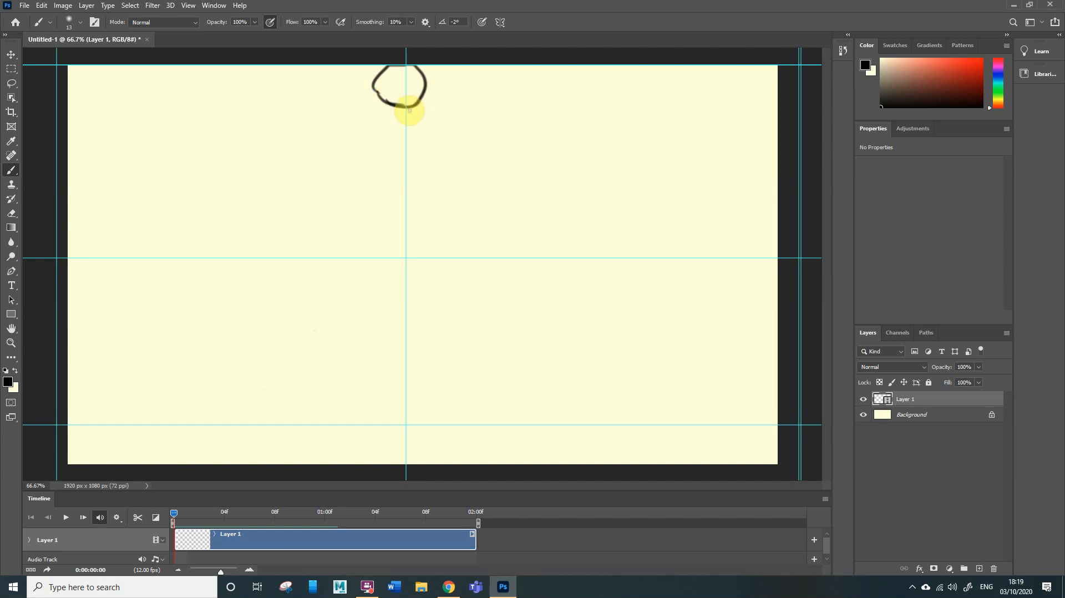
Step: Step back and forth between the first two frames to check the ball drawing
{"action": "key", "text": "Right"}
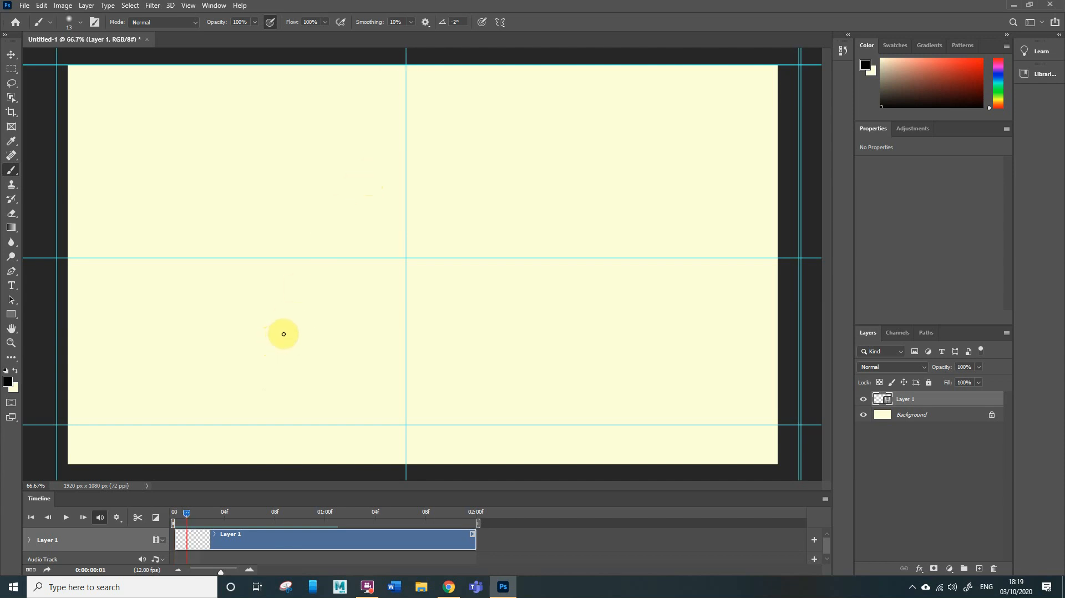
{"action": "key", "text": "Left"}
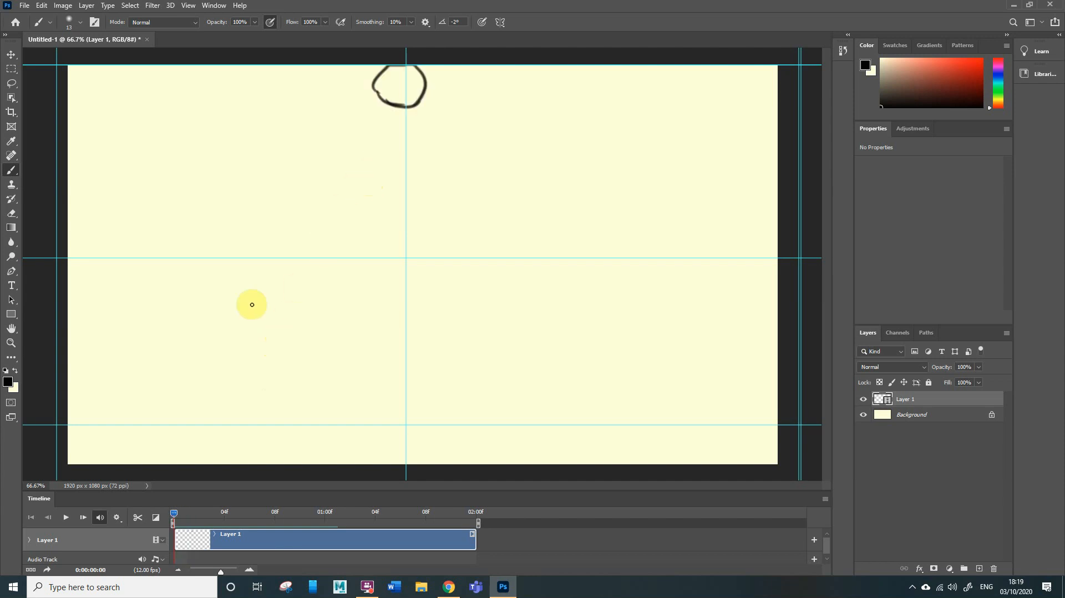
{"action": "key", "text": "Right"}
{"action": "key", "text": "Left"}
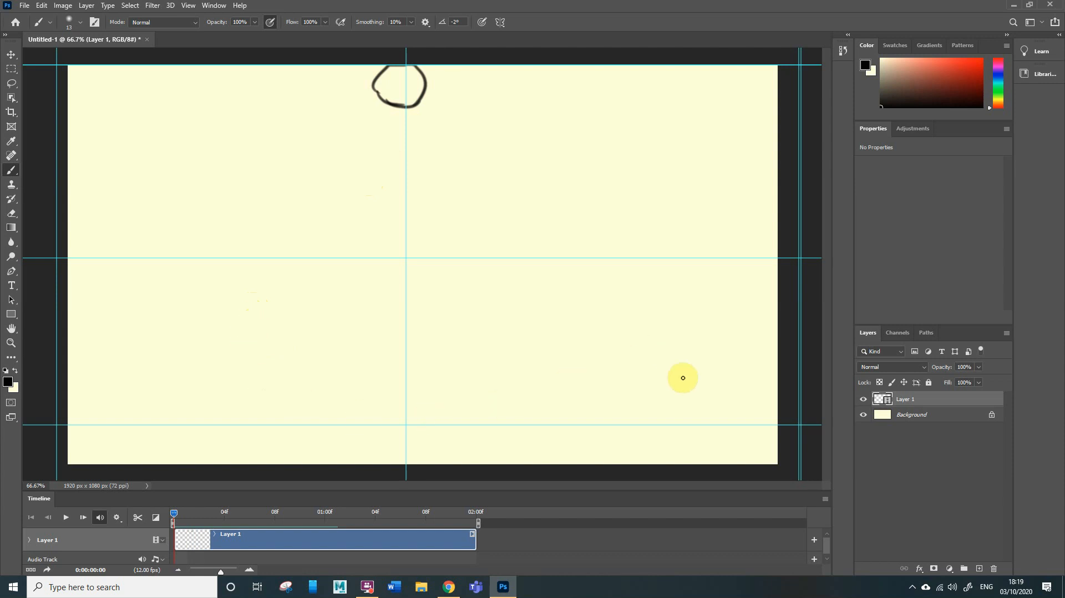
Step: Turn off the timeline shortcut keys and move the playhead to the second frame
{"action": "left_click", "coordinate": [825, 499]}
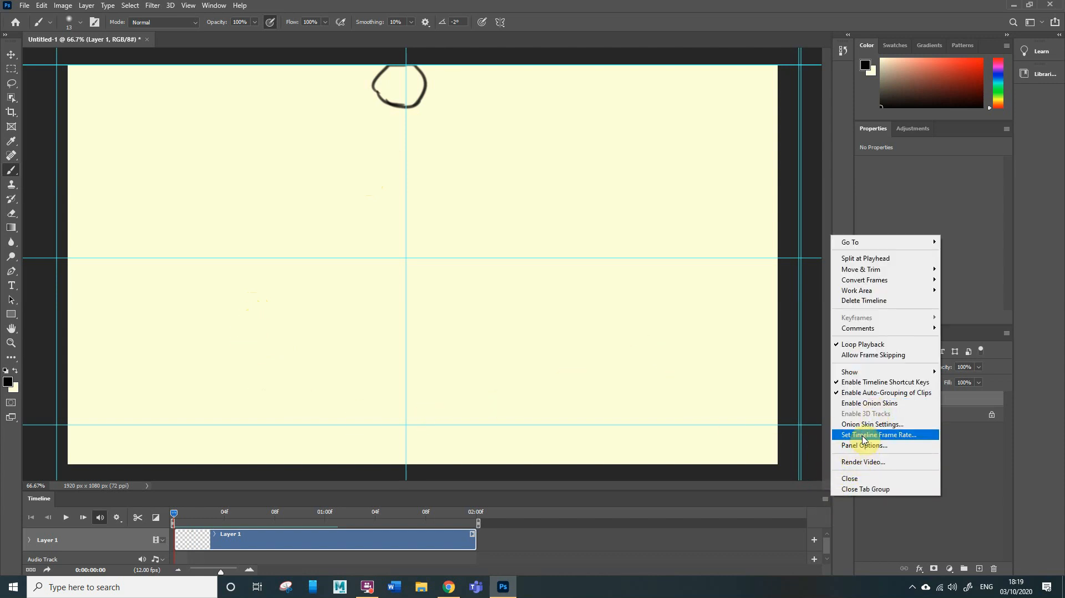
{"action": "left_click", "coordinate": [868, 382]}
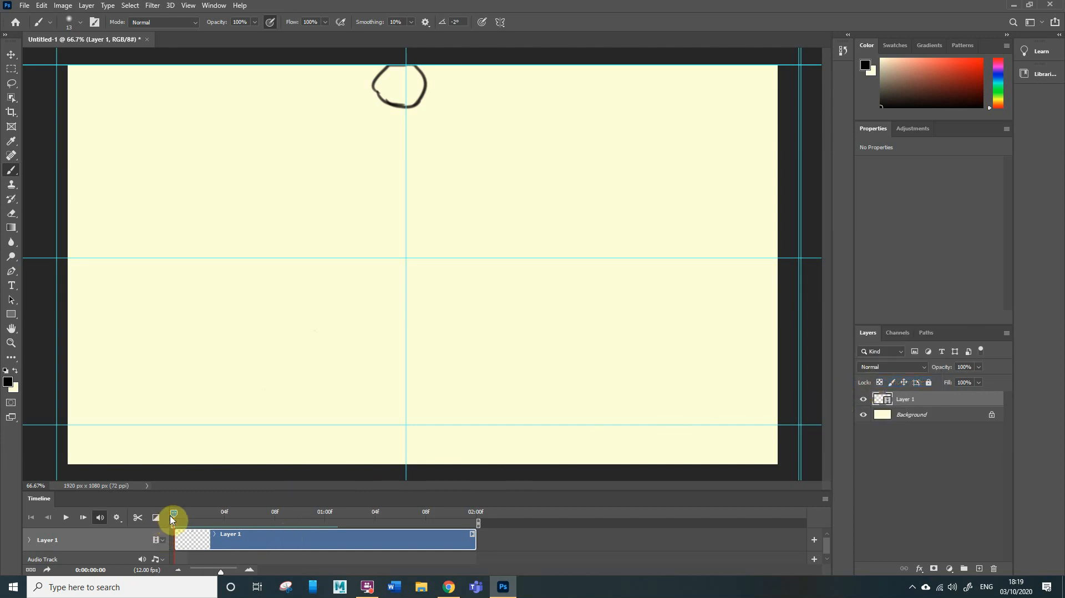
{"action": "right_click", "coordinate": [173, 511]}
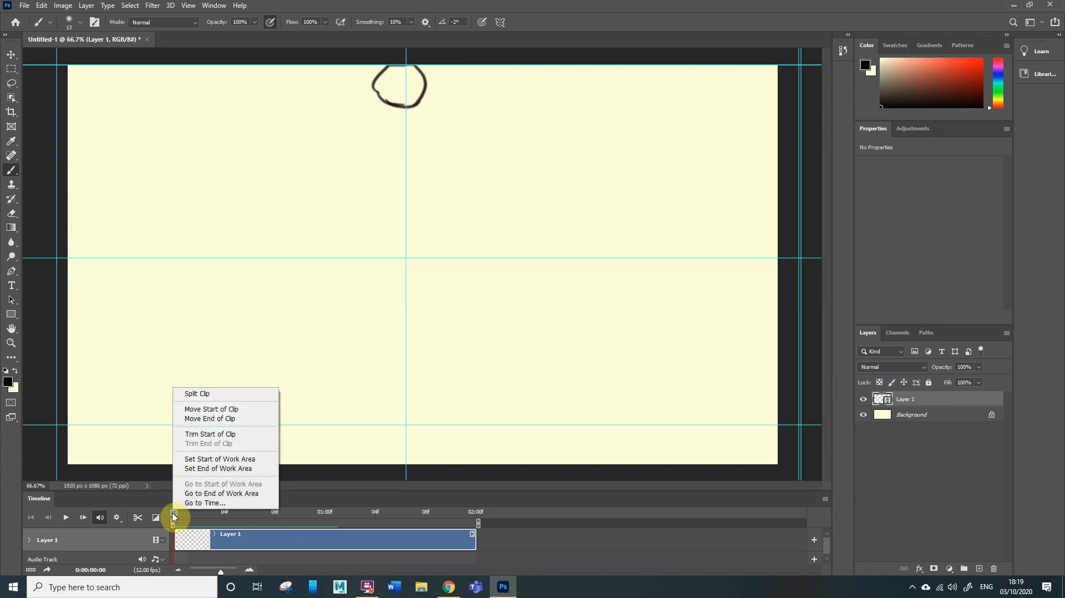
{"action": "left_click", "coordinate": [177, 513]}
{"action": "left_click_drag", "start_coordinate": [175, 512], "coordinate": [184, 515]}
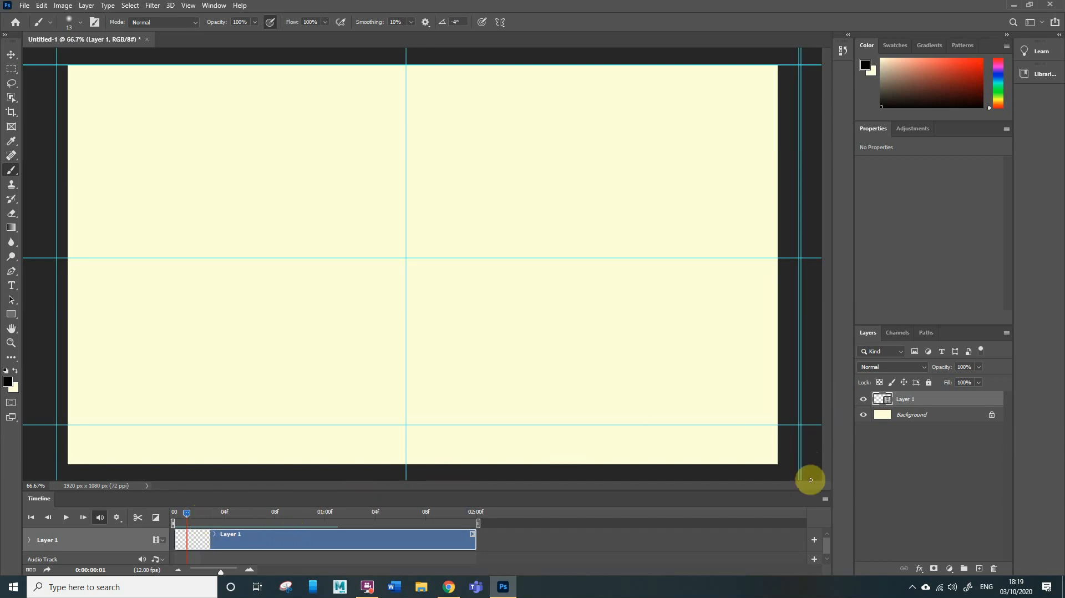
Step: Enable the timeline shortcut keys and advance the playhead frame by frame to 0:00:00:03
{"action": "left_click", "coordinate": [825, 499]}
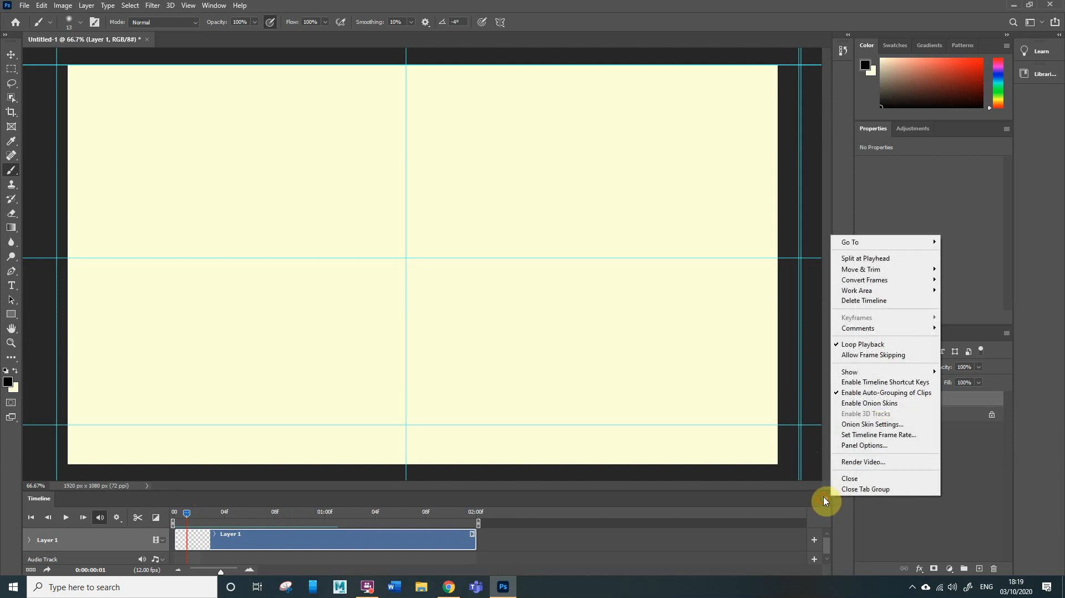
{"action": "left_click", "coordinate": [886, 391]}
{"action": "key", "text": "Right"}
{"action": "key", "text": "Right"}
{"action": "key", "text": "Right"}
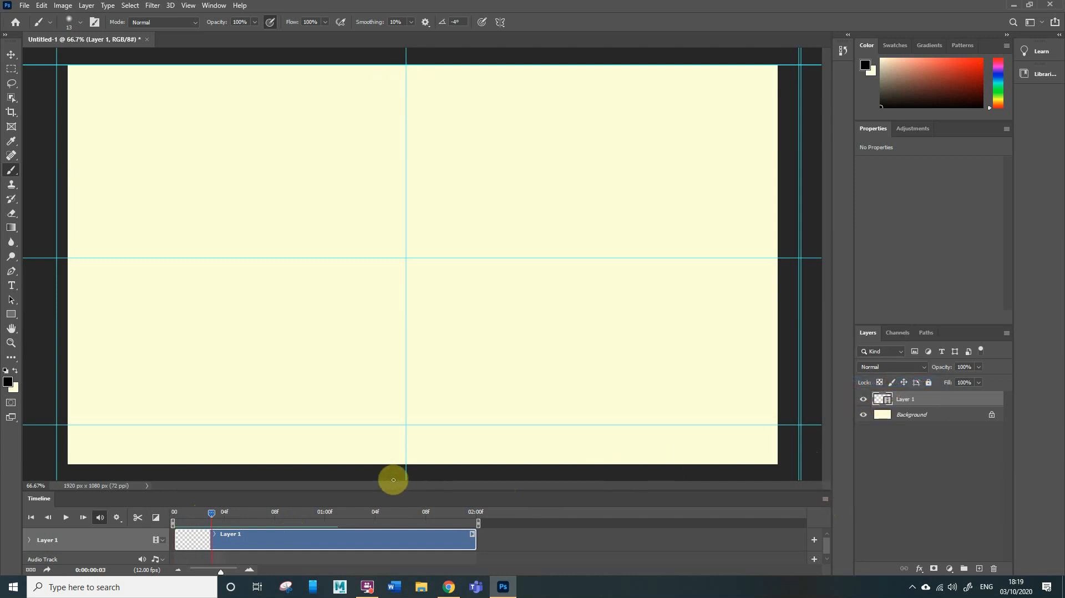
Step: Step back and forth through the opening frames to compare them, stopping on the second frame
{"action": "key", "text": "Left"}
{"action": "key", "text": "Left"}
{"action": "key", "text": "Left"}
{"action": "key", "text": "Right"}
{"action": "key", "text": "Right"}
{"action": "key", "text": "Left"}
{"action": "key", "text": "Left"}
{"action": "key", "text": "Right"}
{"action": "key", "text": "Left"}
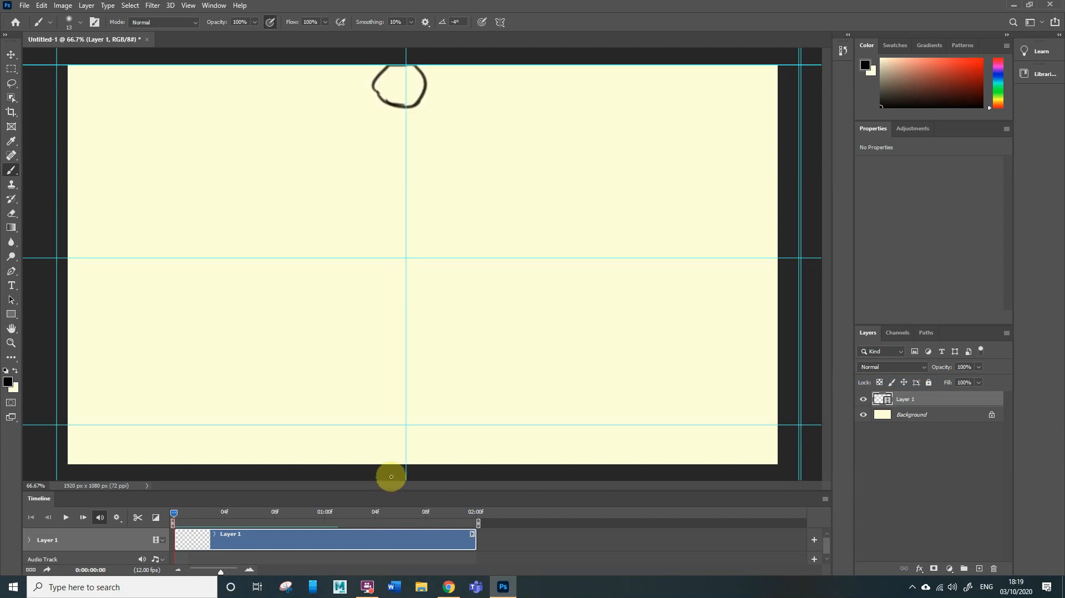
{"action": "key", "text": "Right"}
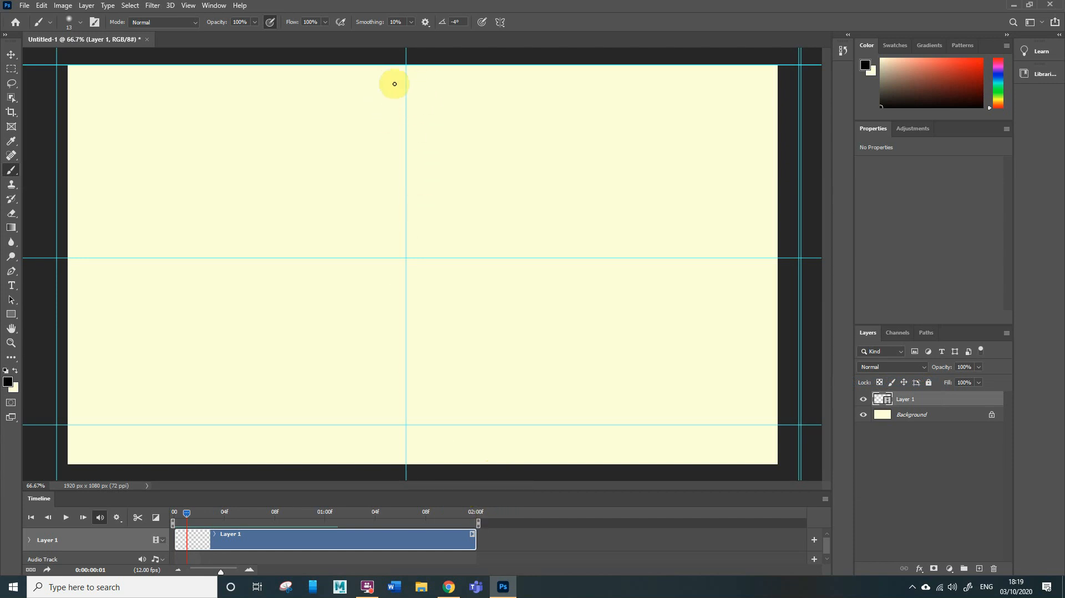
Step: Enable onion skins for the timeline and compare the first two frames
{"action": "left_click", "coordinate": [825, 499]}
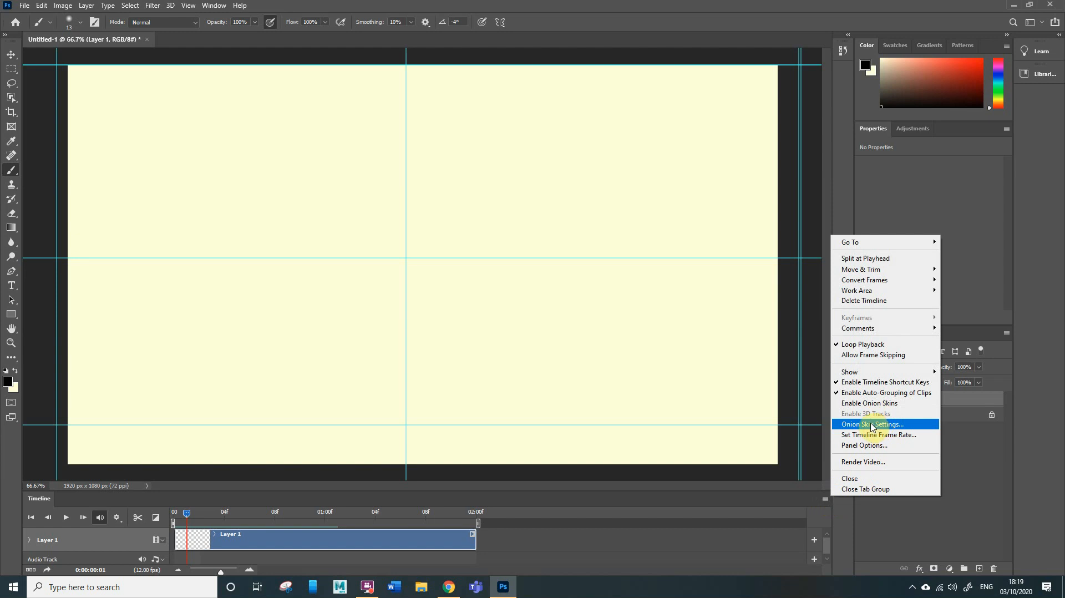
{"action": "left_click", "coordinate": [887, 403]}
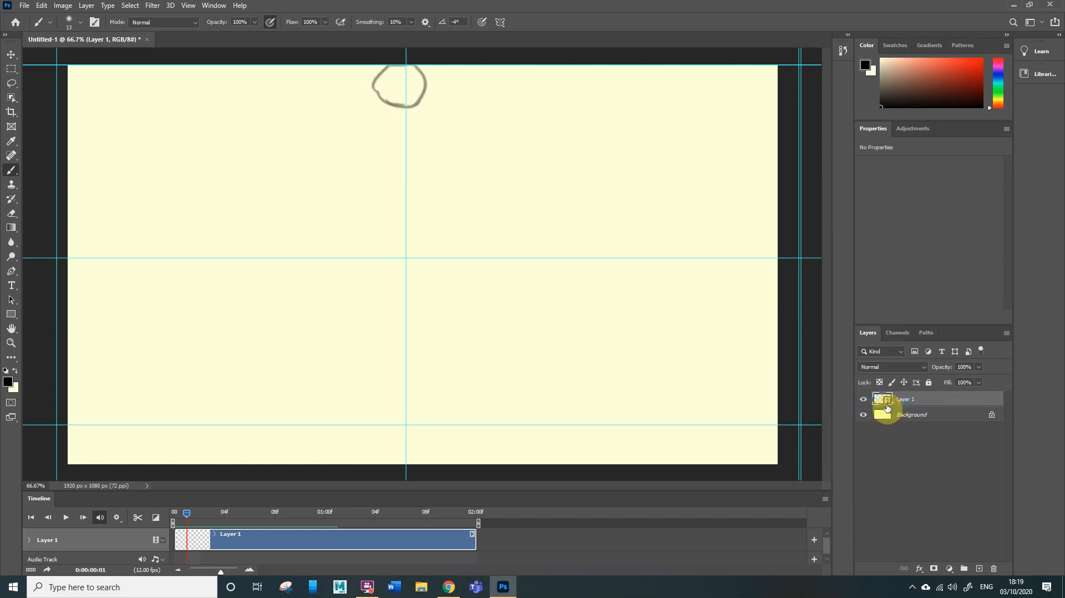
{"action": "key", "text": "Left"}
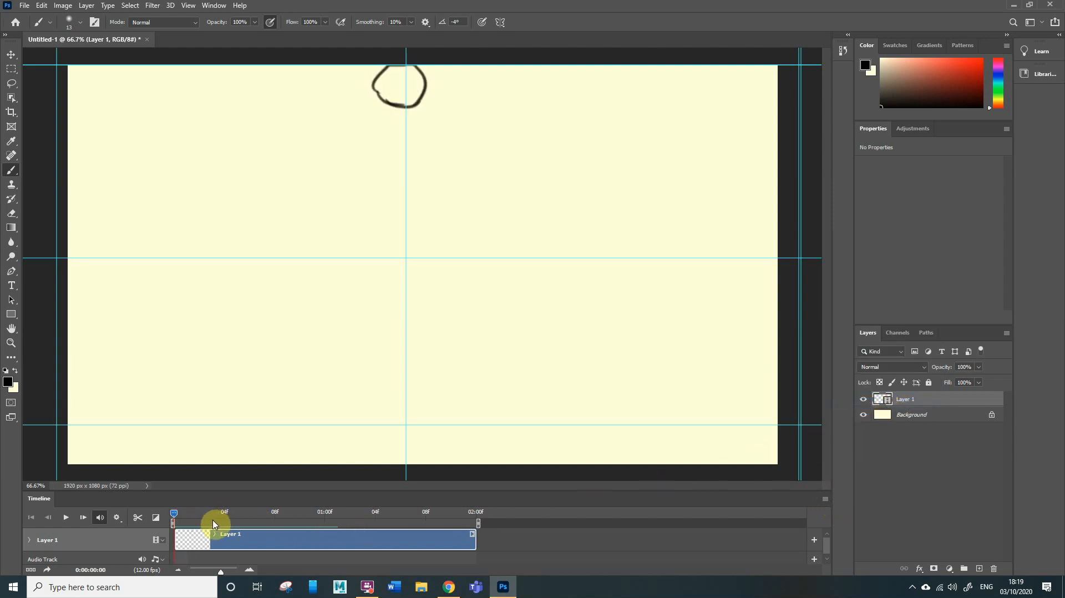
{"action": "key", "text": "Right"}
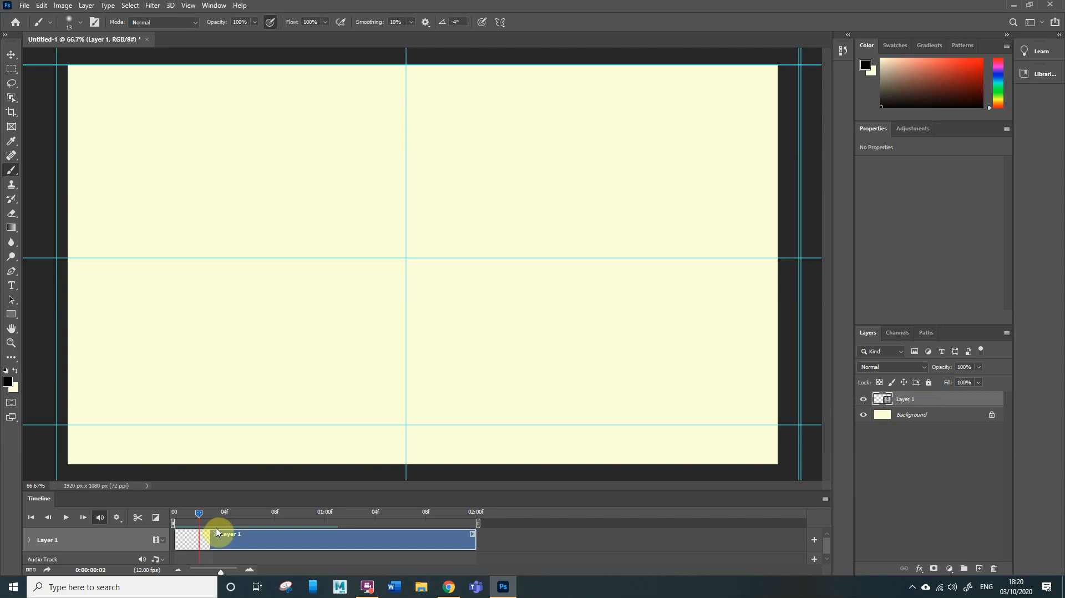
Step: Step through the first few frames to examine how the onion skin shows the neighbouring ball drawing
{"action": "key", "text": "Left"}
{"action": "key", "text": "Left"}
{"action": "key", "text": "Right"}
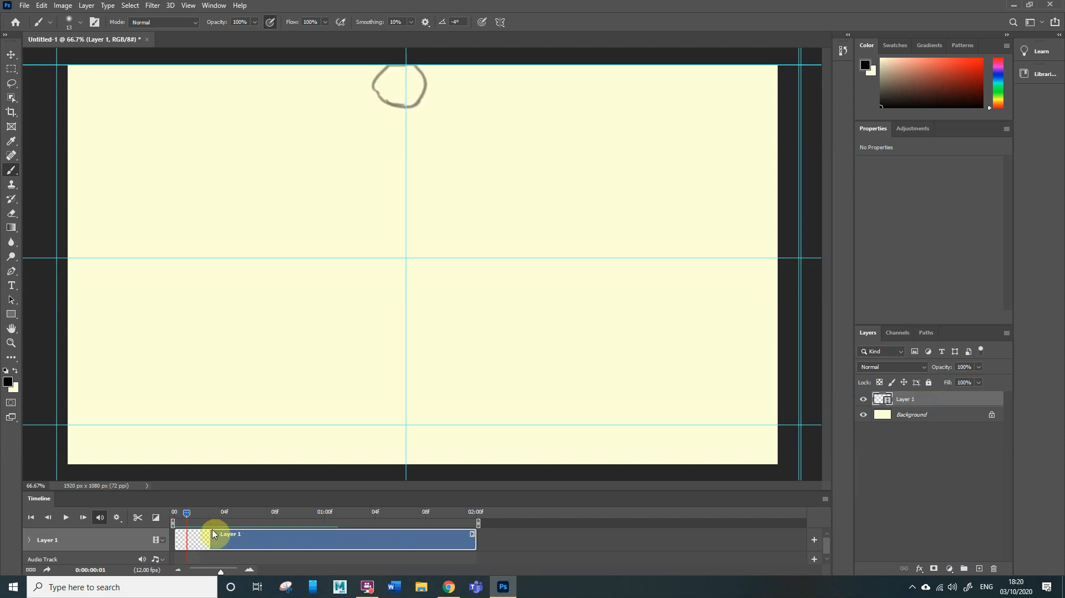
{"action": "key", "text": "Right"}
{"action": "key", "text": "Left"}
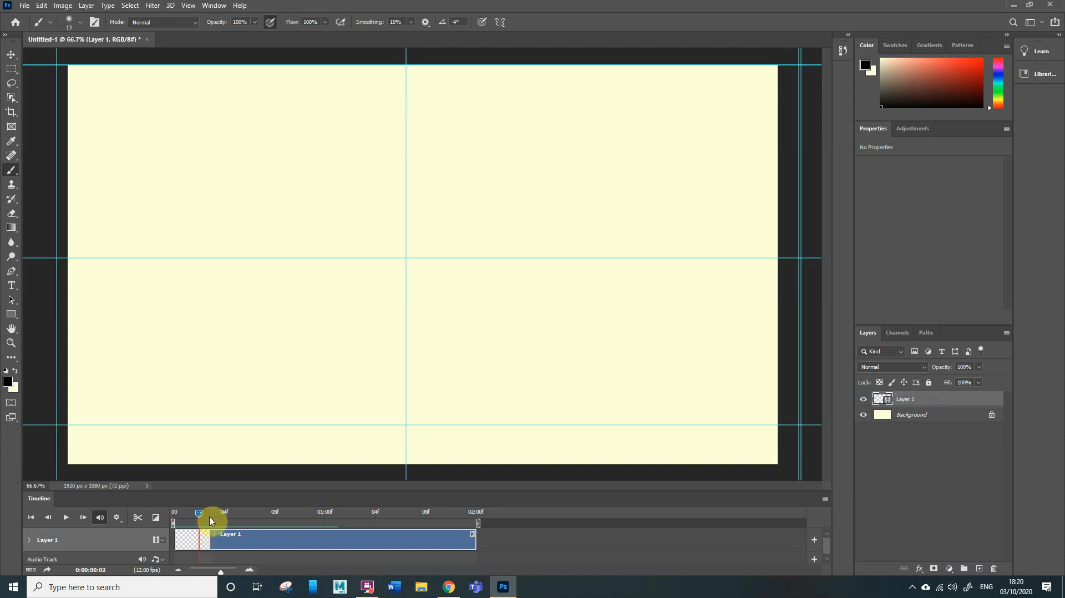
{"action": "key", "text": "Left"}
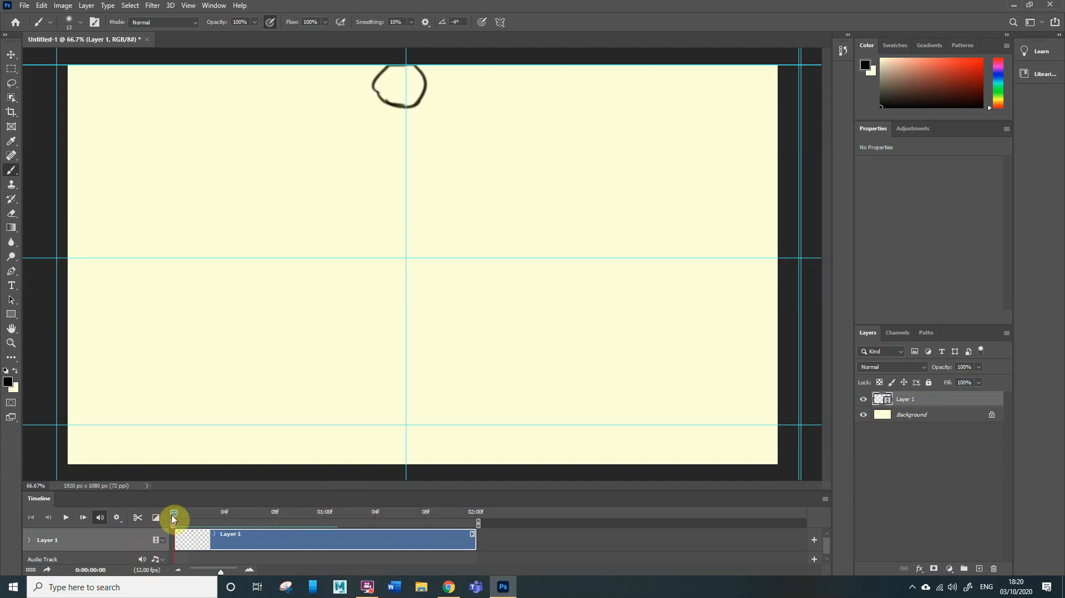
{"action": "left_click", "coordinate": [186, 514]}
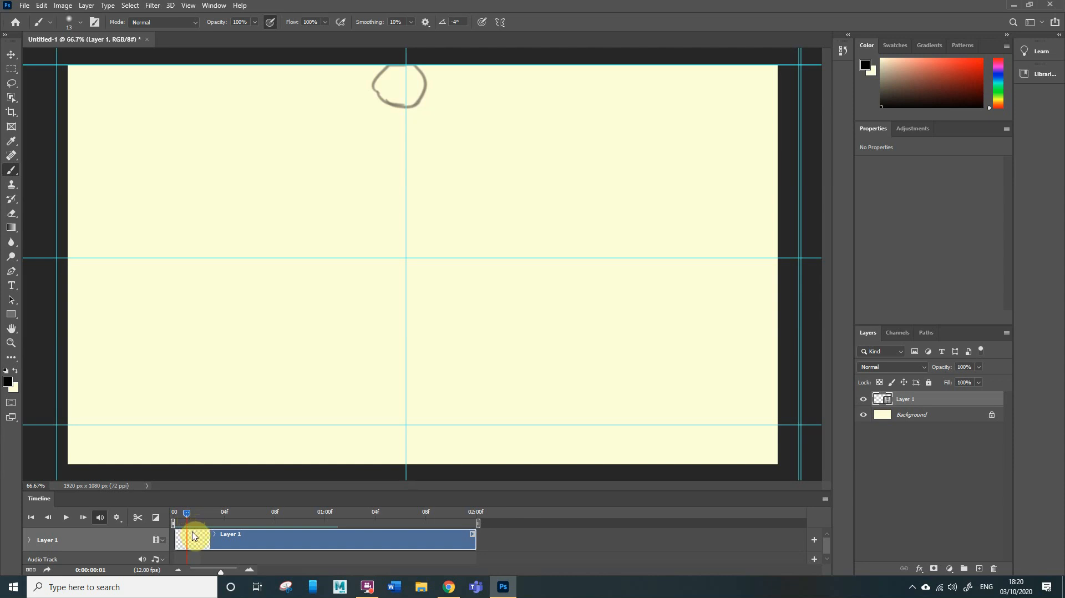
{"action": "key", "text": "Left"}
{"action": "key", "text": "Right"}
{"action": "key", "text": "Right"}
{"action": "key", "text": "Right"}
{"action": "key", "text": "Right"}
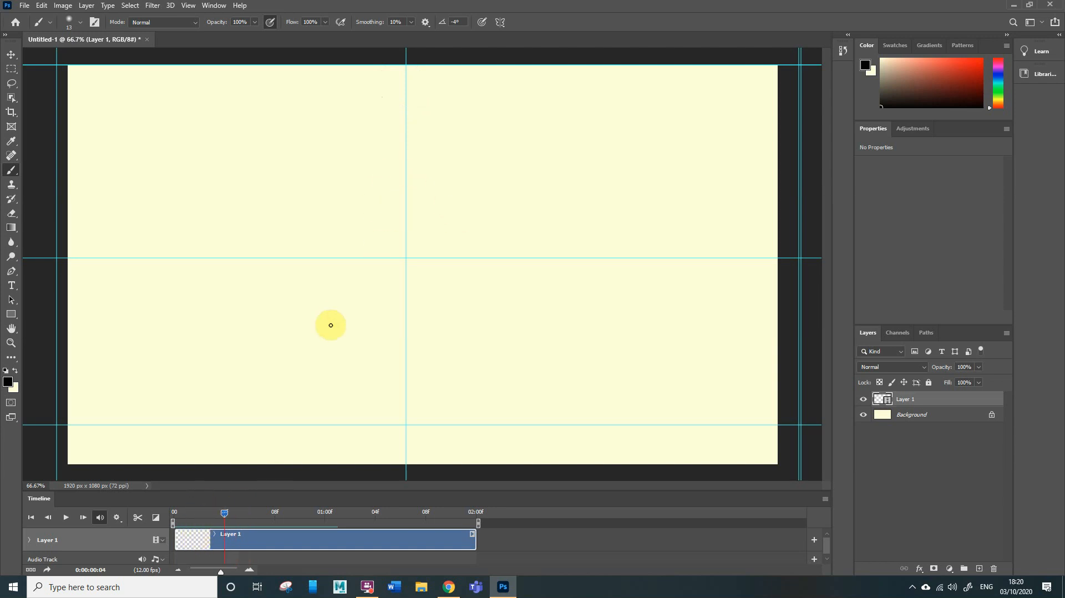
Step: Draw a second ball outline on the second frame, slightly below the onion-skinned first ball
{"action": "key", "text": "Home"}
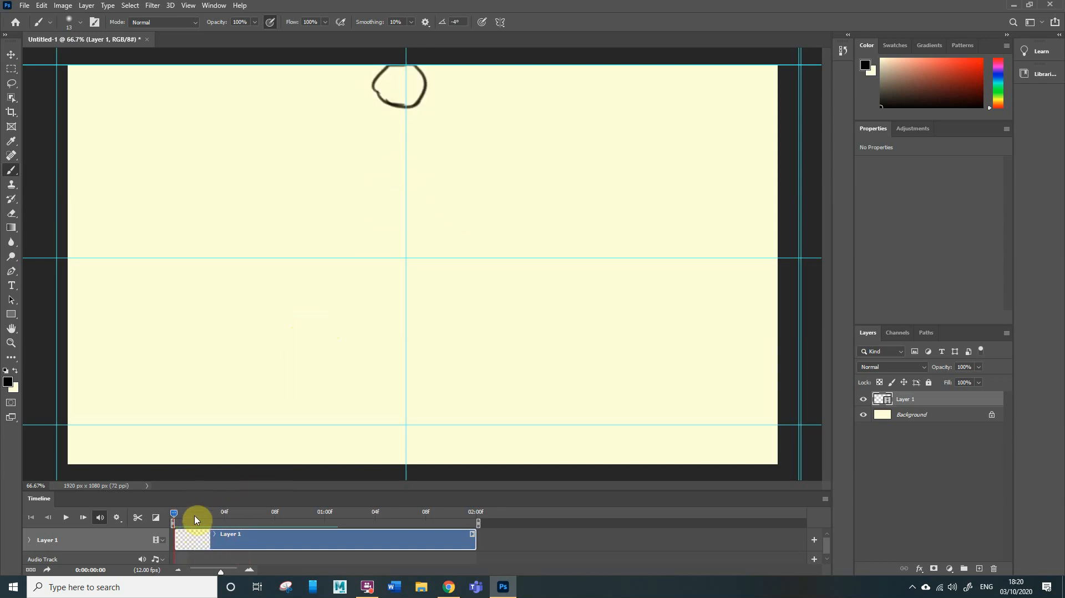
{"action": "left_click", "coordinate": [192, 513]}
{"action": "mouse_move", "coordinate": [407, 72]}
{"action": "left_mouse_down"}
{"action": "mouse_move", "coordinate": [399, 80]}
{"action": "mouse_move", "coordinate": [430, 88]}
{"action": "mouse_move", "coordinate": [420, 107]}
{"action": "left_mouse_up"}
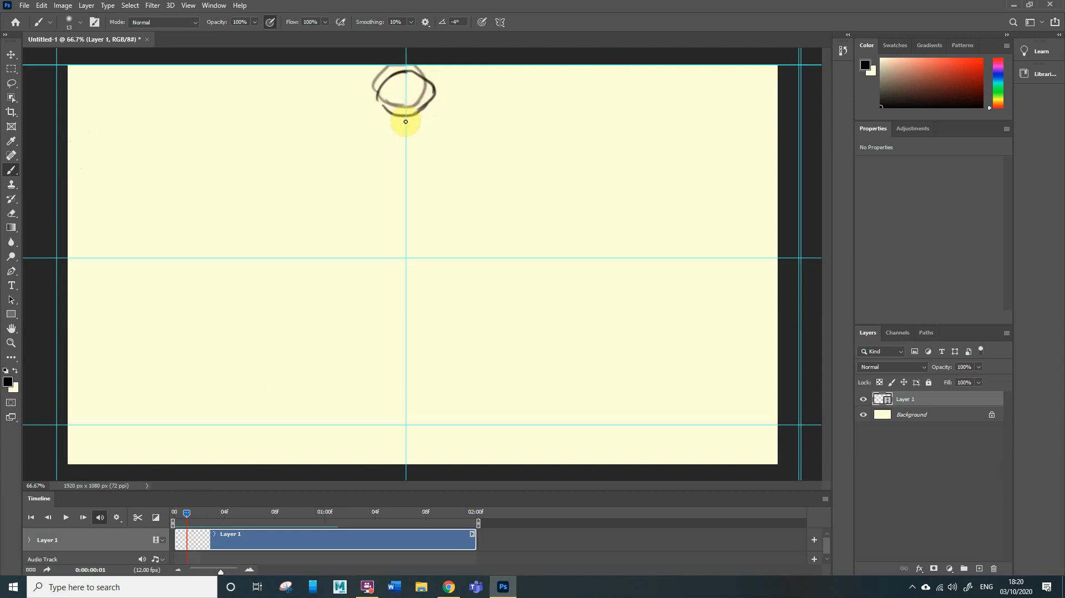
Step: Step back and forth through the first four frames to compare the two onion-skinned ball drawings
{"action": "key", "text": "Right"}
{"action": "key", "text": "Left"}
{"action": "key", "text": "Left"}
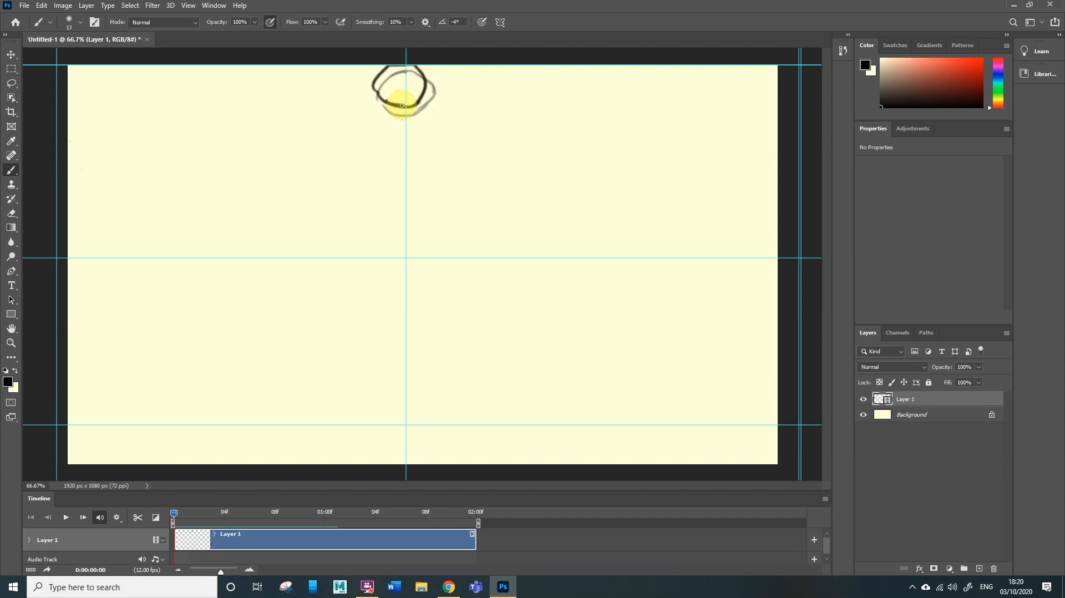
{"action": "key", "text": "Right"}
{"action": "key", "text": "Right"}
{"action": "key", "text": "Right"}
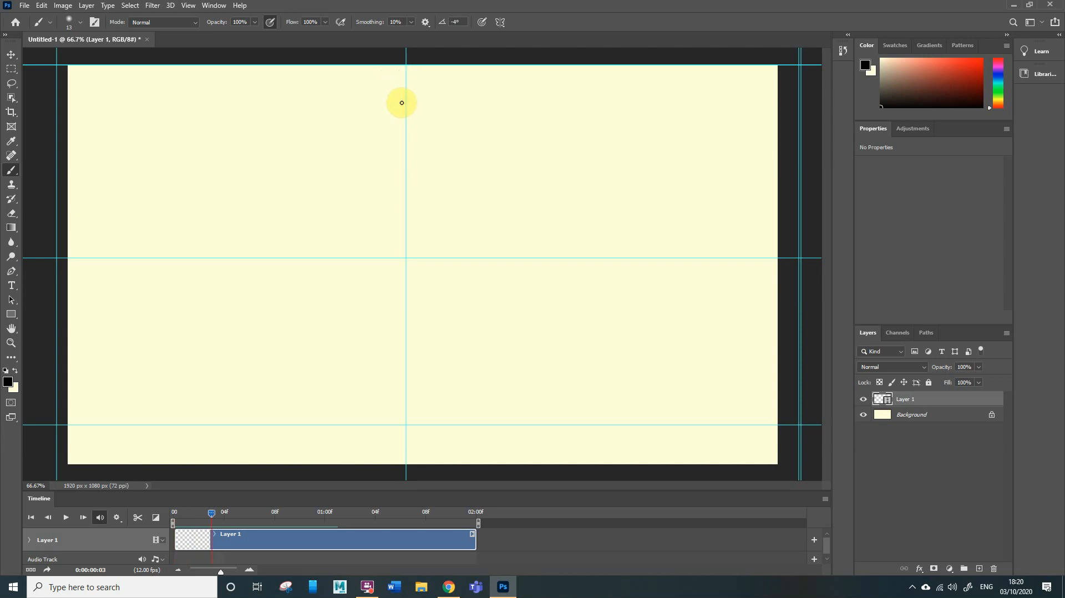
{"action": "key", "text": "Left"}
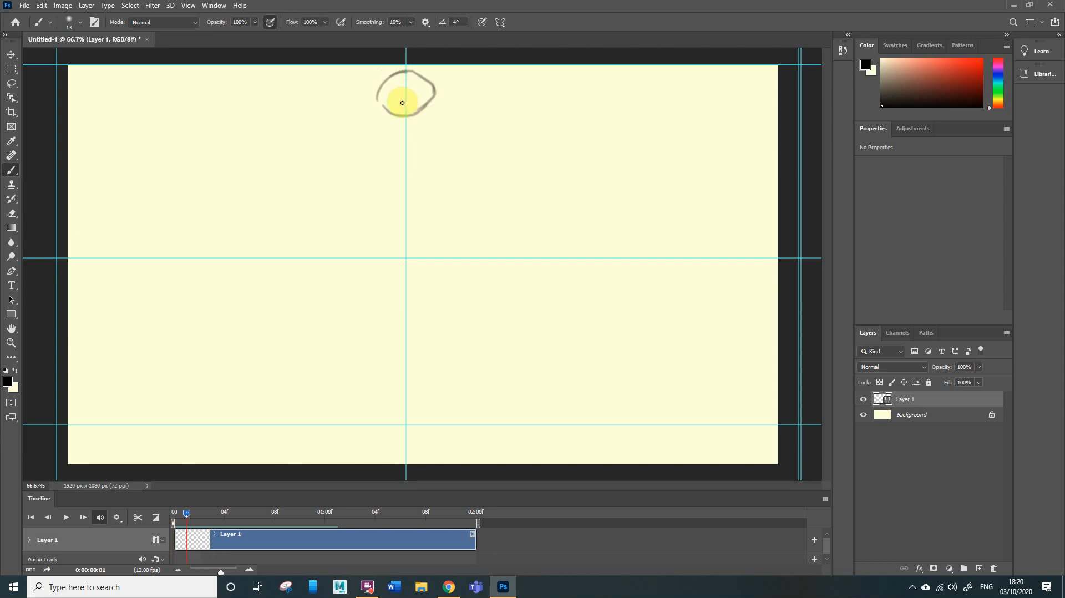
{"action": "key", "text": "Left"}
Step: Draw round ball outlines on frames 0:02 and 0:03, each slightly below the previous onion-skinned ball on the vertical guide
{"action": "key", "text": "Right"}
{"action": "key", "text": "Right"}
{"action": "left_click_drag", "start_coordinate": [398, 107], "coordinate": [411, 89]}
{"action": "mouse_move", "coordinate": [408, 83]}
{"action": "left_mouse_down"}
{"action": "mouse_move", "coordinate": [432, 95]}
{"action": "mouse_move", "coordinate": [385, 119]}
{"action": "mouse_move", "coordinate": [428, 110]}
{"action": "mouse_move", "coordinate": [401, 129]}
{"action": "left_mouse_up"}
{"action": "key", "text": "Right"}
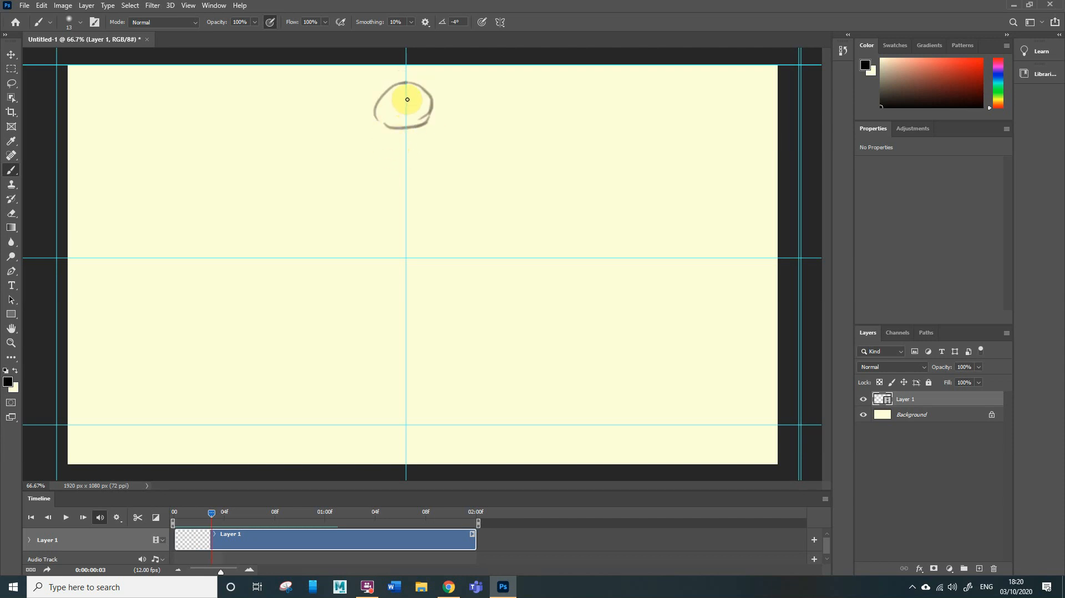
{"action": "left_click_drag", "start_coordinate": [406, 98], "coordinate": [379, 131]}
{"action": "mouse_move", "coordinate": [410, 98]}
{"action": "left_mouse_down"}
{"action": "mouse_move", "coordinate": [418, 95]}
{"action": "mouse_move", "coordinate": [380, 135]}
{"action": "mouse_move", "coordinate": [422, 140]}
{"action": "left_mouse_up"}
Step: Draw ball outlines on frames 0:04 and 0:05, continuing the fall down the vertical guide with slightly wider spacing
{"action": "key", "text": "Right"}
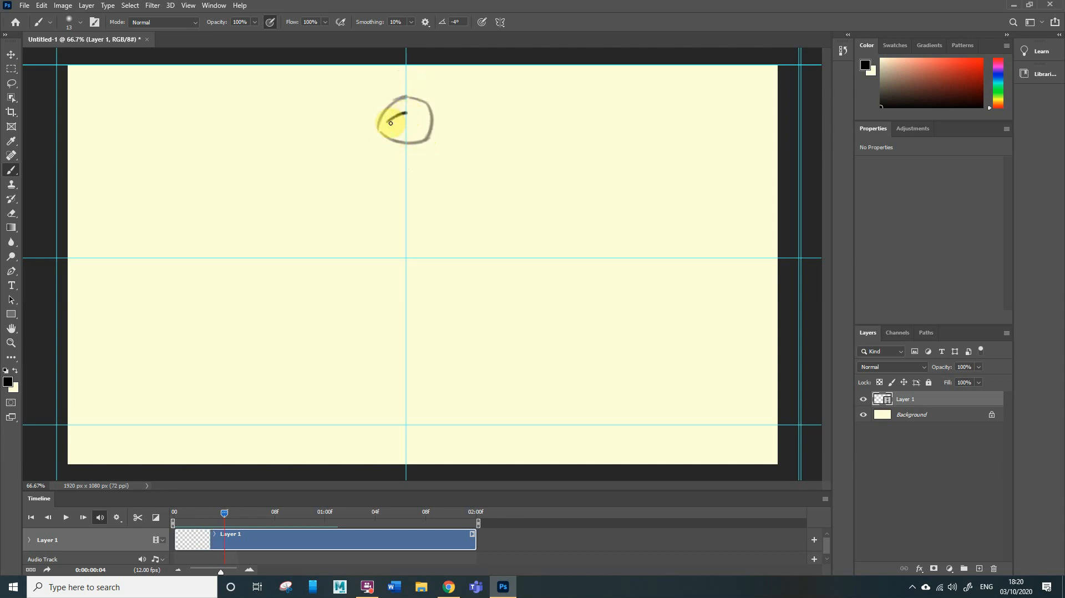
{"action": "left_click_drag", "start_coordinate": [390, 123], "coordinate": [390, 152]}
{"action": "mouse_move", "coordinate": [411, 114]}
{"action": "left_mouse_down"}
{"action": "mouse_move", "coordinate": [428, 119]}
{"action": "mouse_move", "coordinate": [426, 155]}
{"action": "mouse_move", "coordinate": [399, 160]}
{"action": "mouse_move", "coordinate": [432, 147]}
{"action": "left_mouse_up"}
{"action": "key", "text": "Right"}
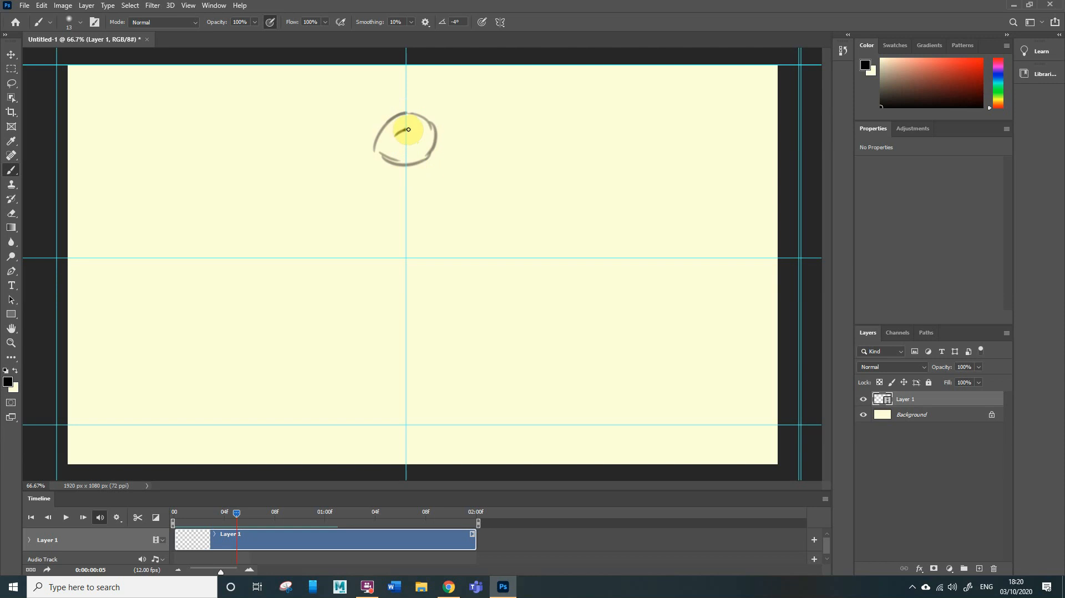
{"action": "left_click_drag", "start_coordinate": [408, 129], "coordinate": [376, 167]}
{"action": "mouse_move", "coordinate": [416, 135]}
{"action": "left_mouse_down"}
{"action": "mouse_move", "coordinate": [411, 176]}
{"action": "mouse_move", "coordinate": [380, 169]}
{"action": "mouse_move", "coordinate": [399, 181]}
{"action": "mouse_move", "coordinate": [407, 147]}
{"action": "mouse_move", "coordinate": [381, 192]}
{"action": "left_mouse_up"}
Step: Draw narrower, vertically stretched ball outlines on frames 0:06 and 0:07, each lower than the last and above the middle guide
{"action": "key", "text": "Right"}
{"action": "mouse_move", "coordinate": [406, 148]}
{"action": "left_mouse_down"}
{"action": "mouse_move", "coordinate": [422, 190]}
{"action": "mouse_move", "coordinate": [429, 173]}
{"action": "mouse_move", "coordinate": [388, 195]}
{"action": "mouse_move", "coordinate": [386, 182]}
{"action": "mouse_move", "coordinate": [420, 206]}
{"action": "left_mouse_up"}
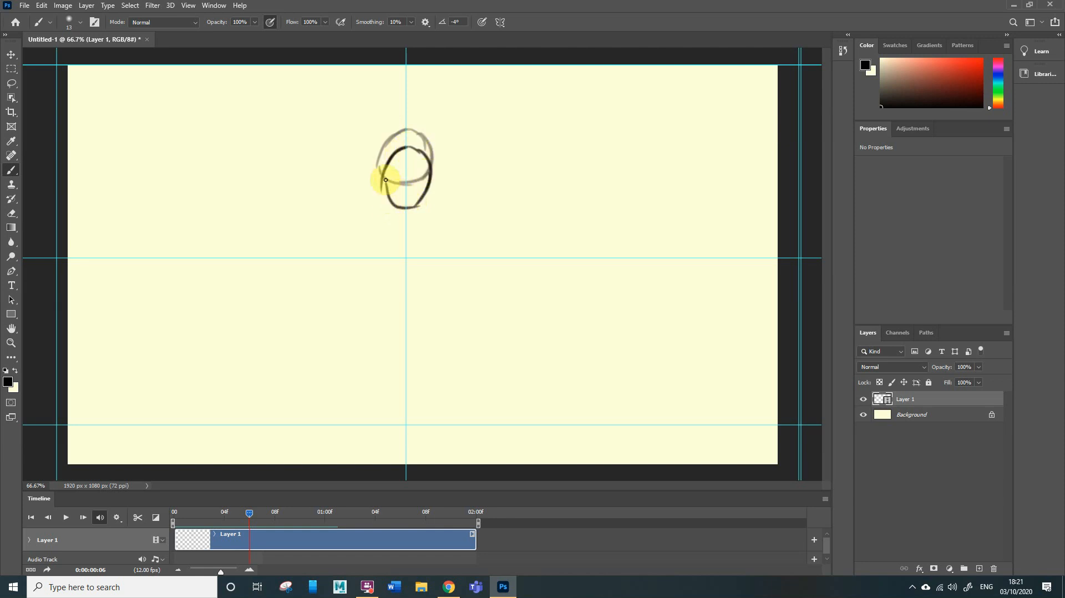
{"action": "left_click_drag", "start_coordinate": [383, 174], "coordinate": [392, 196]}
{"action": "key", "text": "Right"}
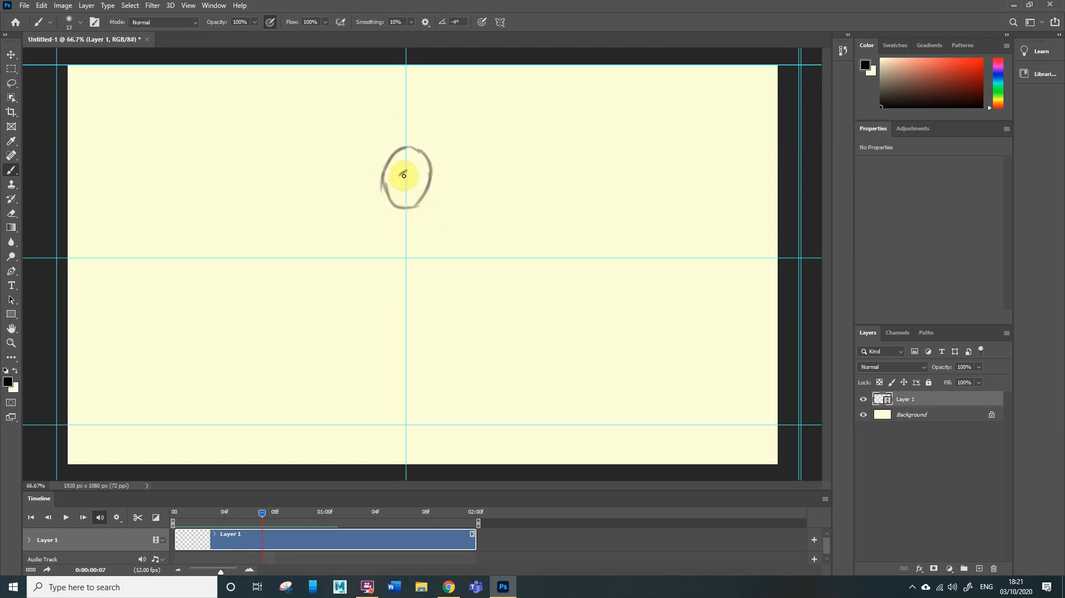
{"action": "left_click_drag", "start_coordinate": [407, 169], "coordinate": [384, 222]}
{"action": "mouse_move", "coordinate": [405, 168]}
{"action": "left_mouse_down"}
{"action": "mouse_move", "coordinate": [412, 217]}
{"action": "mouse_move", "coordinate": [385, 216]}
{"action": "mouse_move", "coordinate": [419, 216]}
{"action": "mouse_move", "coordinate": [405, 226]}
{"action": "mouse_move", "coordinate": [396, 203]}
{"action": "mouse_move", "coordinate": [391, 239]}
{"action": "left_mouse_up"}
Step: Draw a tall stretched ball on frame 0:08 with its underside touching the middle horizontal guide
{"action": "key", "text": "Right"}
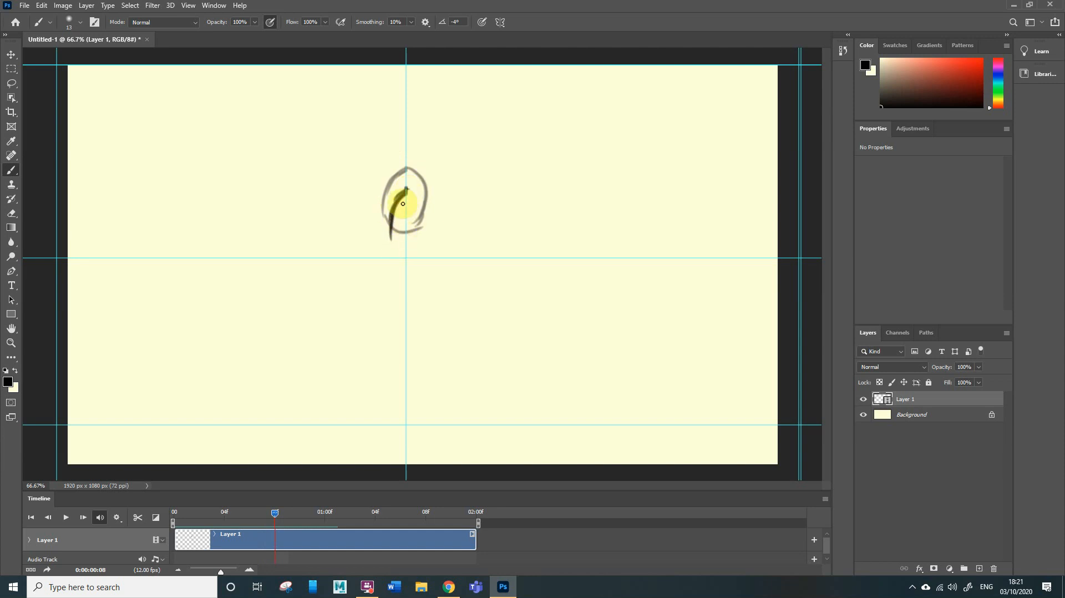
{"action": "left_click_drag", "start_coordinate": [406, 190], "coordinate": [388, 241]}
{"action": "mouse_move", "coordinate": [410, 192]}
{"action": "left_mouse_down"}
{"action": "mouse_move", "coordinate": [418, 244]}
{"action": "mouse_move", "coordinate": [424, 226]}
{"action": "mouse_move", "coordinate": [392, 237]}
{"action": "mouse_move", "coordinate": [419, 239]}
{"action": "left_mouse_up"}
{"action": "right_click", "coordinate": [405, 258]}
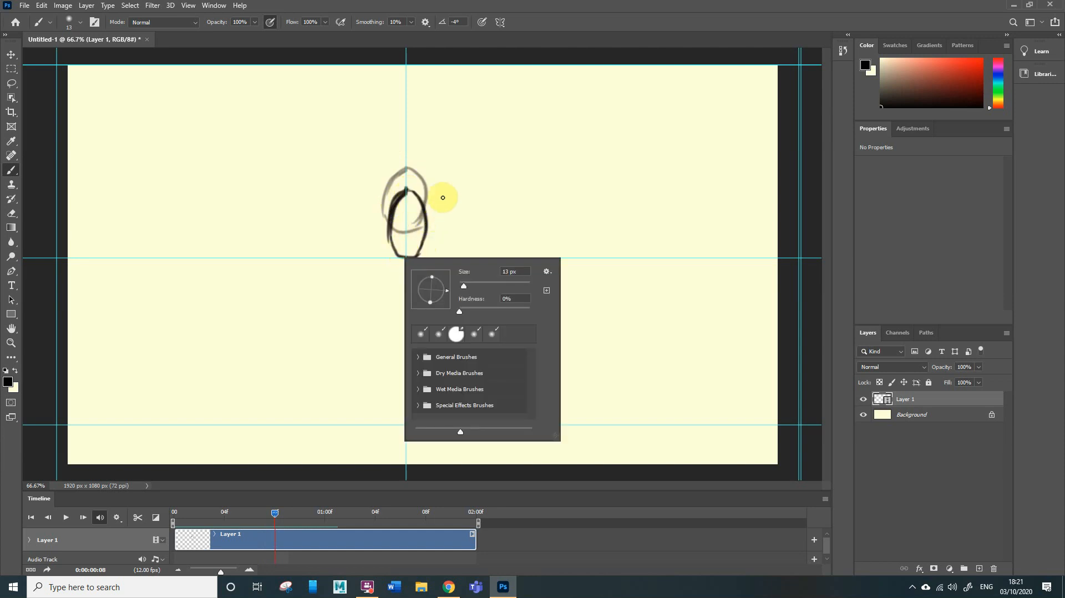
{"action": "key", "text": "Escape"}
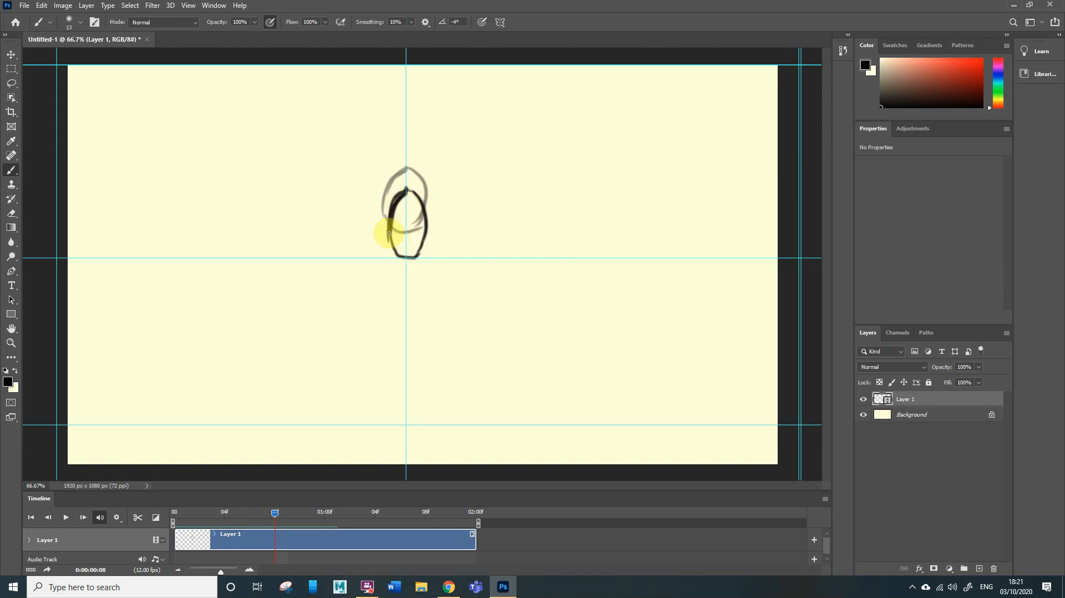
Step: Draw stretched ball outlines on frames 0:09 and 0:10, passing down across the middle horizontal guide
{"action": "key", "text": "Right"}
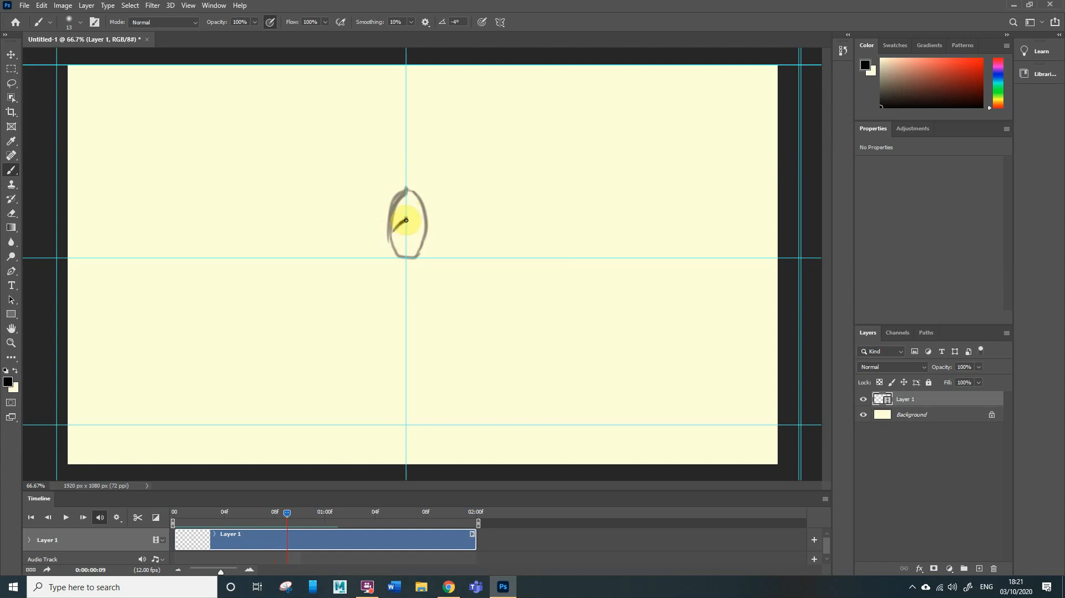
{"action": "mouse_move", "coordinate": [406, 220]}
{"action": "left_mouse_down"}
{"action": "mouse_move", "coordinate": [390, 255]}
{"action": "mouse_move", "coordinate": [396, 287]}
{"action": "left_mouse_up"}
{"action": "mouse_move", "coordinate": [408, 220]}
{"action": "left_mouse_down"}
{"action": "mouse_move", "coordinate": [413, 267]}
{"action": "mouse_move", "coordinate": [413, 237]}
{"action": "mouse_move", "coordinate": [399, 285]}
{"action": "mouse_move", "coordinate": [411, 285]}
{"action": "left_mouse_up"}
{"action": "key", "text": "Right"}
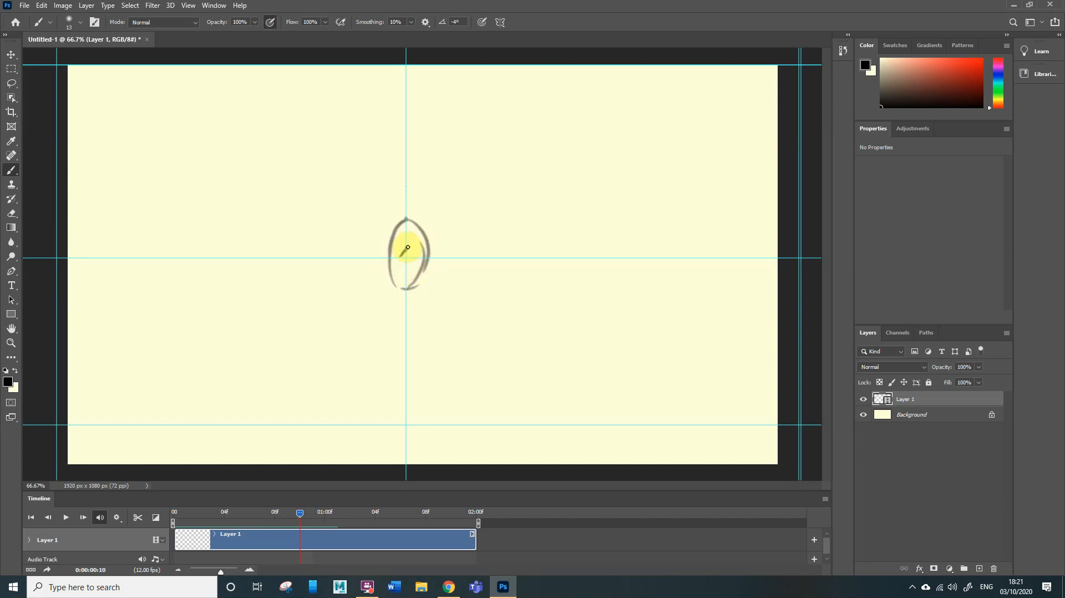
{"action": "mouse_move", "coordinate": [408, 247]}
{"action": "left_mouse_down"}
{"action": "mouse_move", "coordinate": [418, 270]}
{"action": "mouse_move", "coordinate": [387, 304]}
{"action": "mouse_move", "coordinate": [385, 285]}
{"action": "mouse_move", "coordinate": [404, 311]}
{"action": "mouse_move", "coordinate": [393, 358]}
{"action": "left_mouse_up"}
Step: Draw stretched ball outlines on frames 0:11 and 1:00, with the second one ending just above the lower horizontal guide
{"action": "key", "text": "Right"}
{"action": "mouse_move", "coordinate": [408, 302]}
{"action": "left_mouse_down"}
{"action": "mouse_move", "coordinate": [411, 352]}
{"action": "mouse_move", "coordinate": [387, 352]}
{"action": "left_mouse_up"}
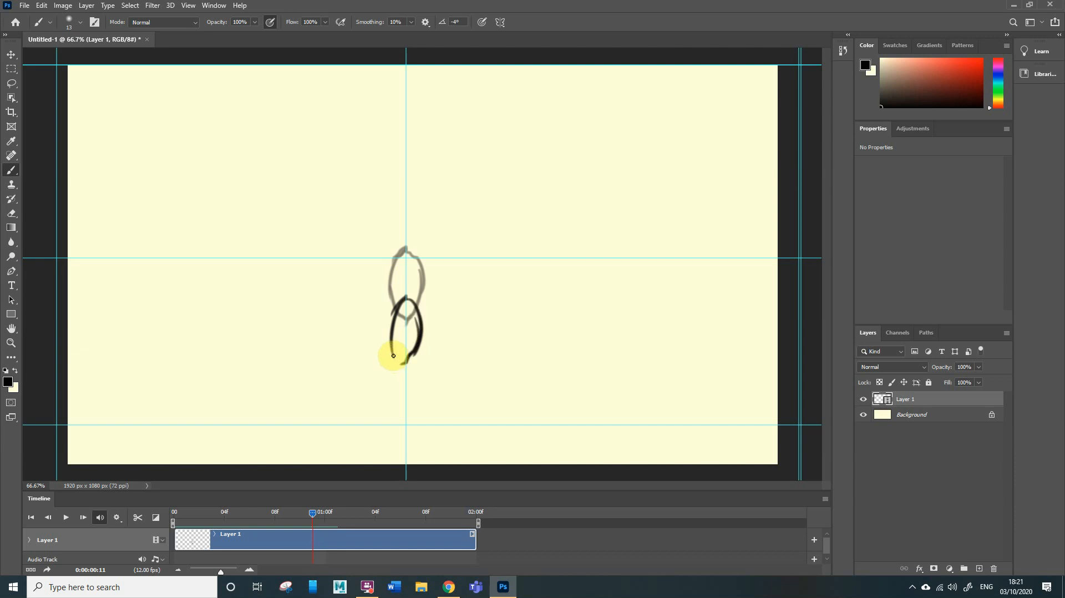
{"action": "key", "text": "Right"}
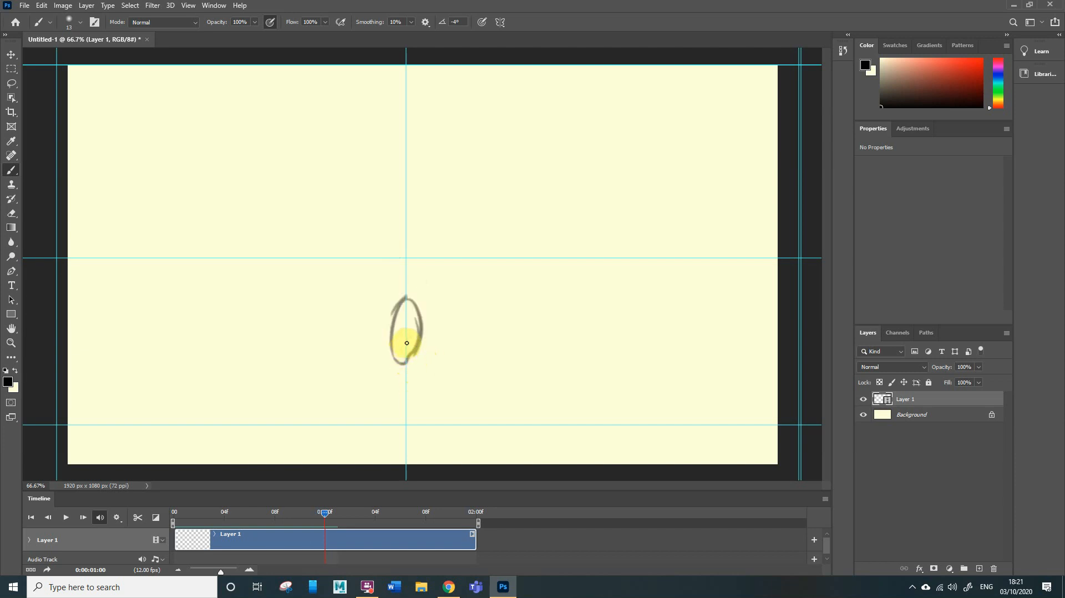
{"action": "mouse_move", "coordinate": [406, 348]}
{"action": "left_mouse_down"}
{"action": "mouse_move", "coordinate": [398, 375]}
{"action": "mouse_move", "coordinate": [397, 356]}
{"action": "mouse_move", "coordinate": [398, 410]}
{"action": "left_mouse_up"}
{"action": "mouse_move", "coordinate": [406, 350]}
{"action": "left_mouse_down"}
{"action": "mouse_move", "coordinate": [414, 371]}
{"action": "mouse_move", "coordinate": [408, 414]}
{"action": "left_mouse_up"}
Step: Draw the impact on the lower guide: a squashed half-dome on frame 1:01 and a wide flattened ball on frame 1:02
{"action": "key", "text": "Right"}
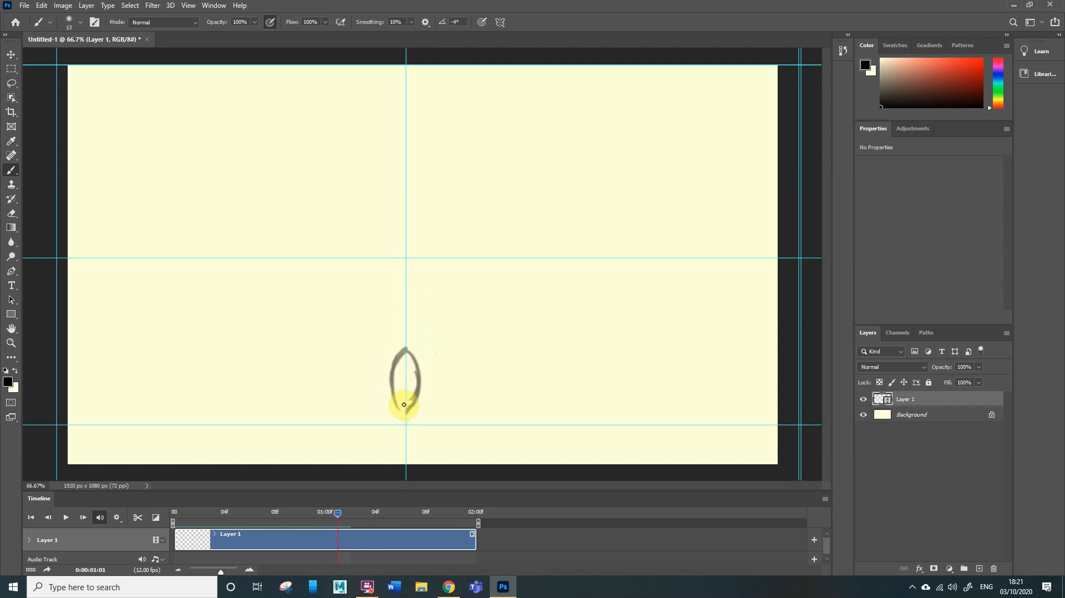
{"action": "mouse_move", "coordinate": [404, 402]}
{"action": "left_mouse_down"}
{"action": "mouse_move", "coordinate": [388, 408]}
{"action": "mouse_move", "coordinate": [431, 425]}
{"action": "left_mouse_up"}
{"action": "key", "text": "Right"}
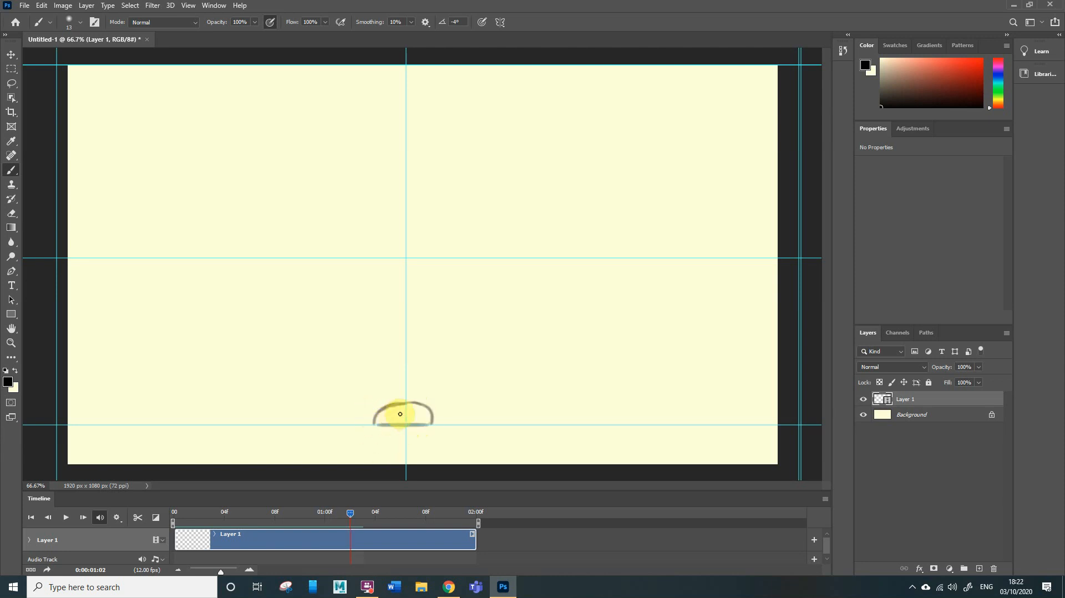
{"action": "left_click_drag", "start_coordinate": [407, 414], "coordinate": [360, 424]}
{"action": "mouse_move", "coordinate": [410, 414]}
{"action": "left_mouse_down"}
{"action": "mouse_move", "coordinate": [363, 425]}
{"action": "mouse_move", "coordinate": [426, 425]}
{"action": "left_mouse_up"}
Step: Draw a dome recovering from the squash on frame 1:03 and a stretched ball rising off the lower guide on frame 1:04
{"action": "key", "text": "Right"}
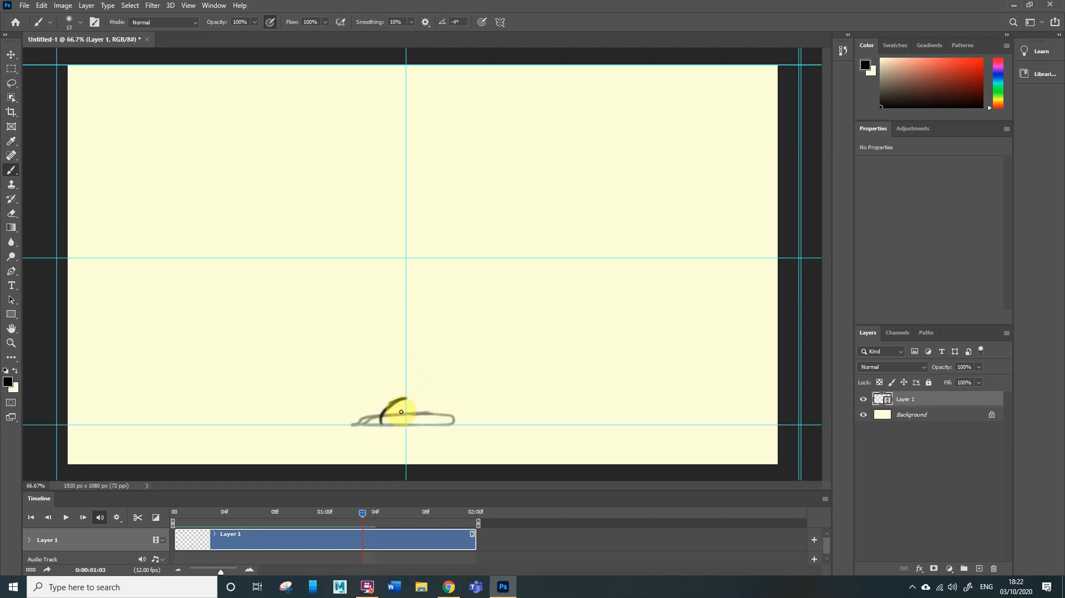
{"action": "mouse_move", "coordinate": [406, 397]}
{"action": "left_mouse_down"}
{"action": "mouse_move", "coordinate": [412, 422]}
{"action": "mouse_move", "coordinate": [384, 423]}
{"action": "mouse_move", "coordinate": [424, 421]}
{"action": "left_mouse_up"}
{"action": "key", "text": "Right"}
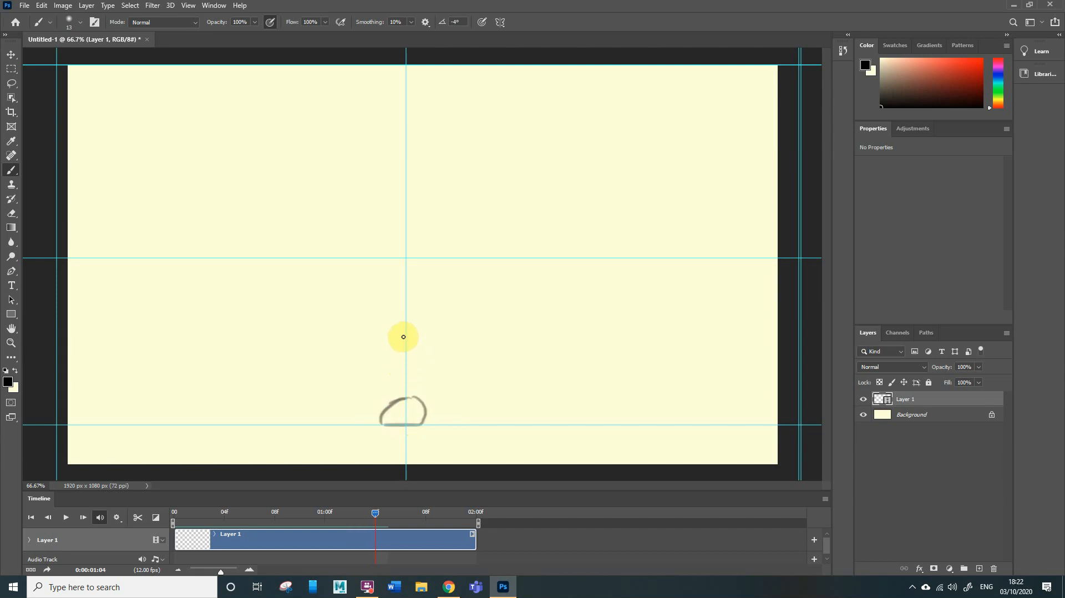
{"action": "left_click_drag", "start_coordinate": [406, 335], "coordinate": [395, 387]}
{"action": "mouse_move", "coordinate": [406, 336]}
{"action": "left_mouse_down"}
{"action": "mouse_move", "coordinate": [400, 388]}
{"action": "mouse_move", "coordinate": [392, 368]}
{"action": "left_mouse_up"}
Step: Draw stretched rising balls: just below the middle guide on frame 1:05 and straddling it on frame 1:06
{"action": "key", "text": "Right"}
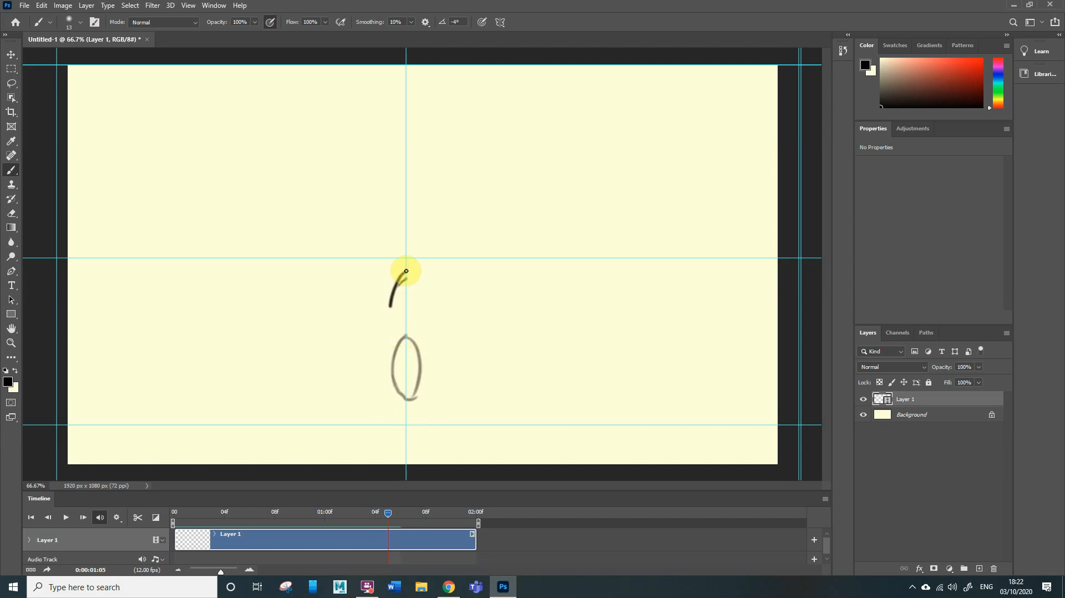
{"action": "mouse_move", "coordinate": [406, 270]}
{"action": "left_mouse_down"}
{"action": "mouse_move", "coordinate": [409, 313]}
{"action": "mouse_move", "coordinate": [399, 300]}
{"action": "mouse_move", "coordinate": [402, 344]}
{"action": "left_mouse_up"}
{"action": "mouse_move", "coordinate": [411, 282]}
{"action": "left_mouse_down"}
{"action": "mouse_move", "coordinate": [417, 315]}
{"action": "mouse_move", "coordinate": [413, 337]}
{"action": "left_mouse_up"}
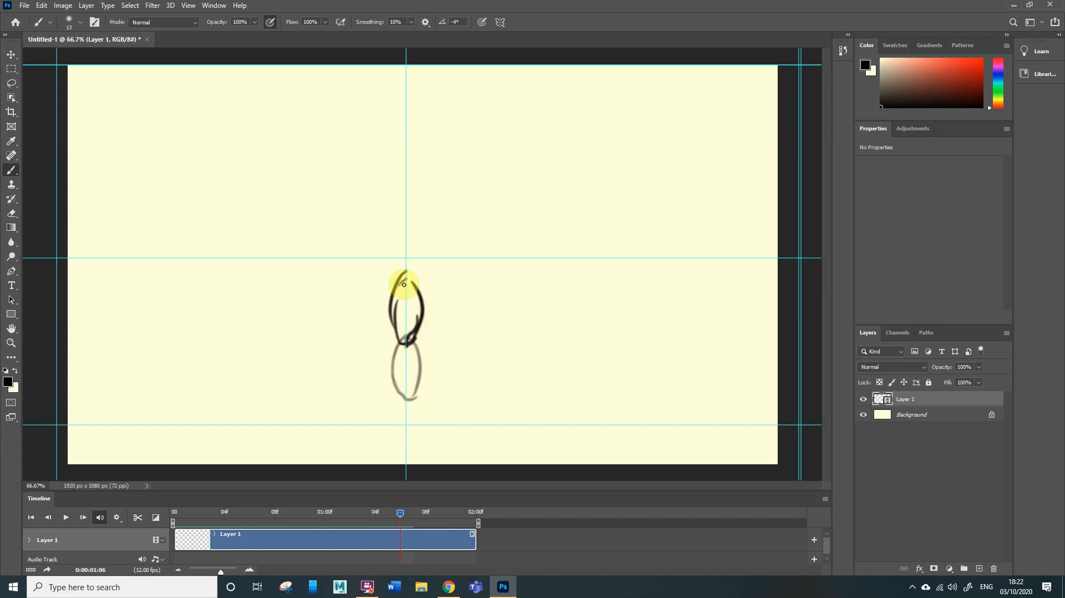
{"action": "key", "text": "Right"}
{"action": "left_click_drag", "start_coordinate": [404, 294], "coordinate": [421, 275]}
{"action": "left_click_drag", "start_coordinate": [418, 231], "coordinate": [420, 274]}
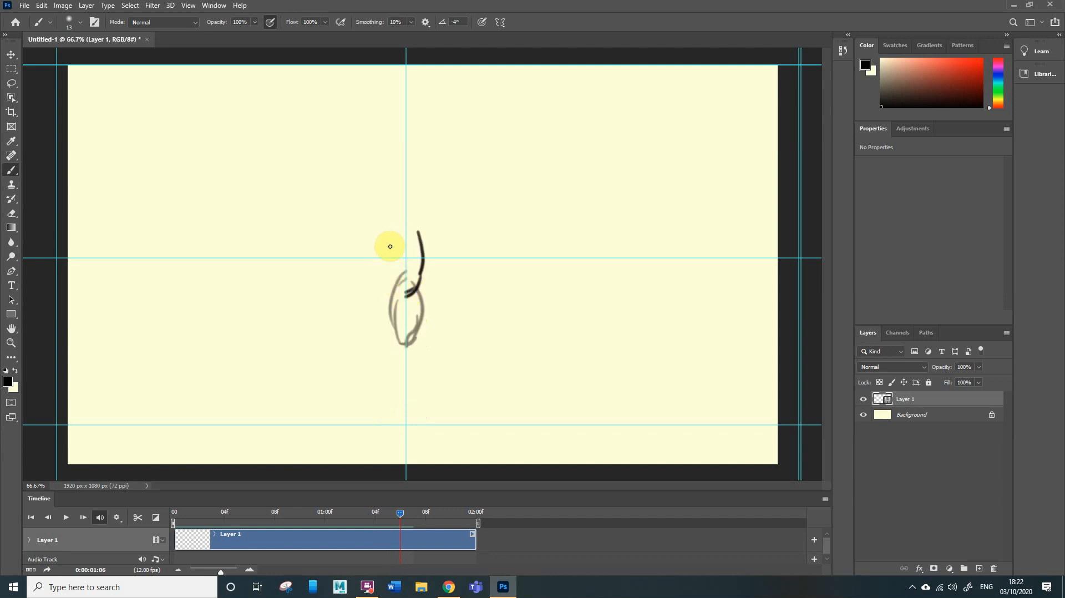
{"action": "left_click_drag", "start_coordinate": [390, 237], "coordinate": [405, 293]}
{"action": "left_click_drag", "start_coordinate": [400, 228], "coordinate": [411, 231]}
Step: Draw progressively rounder ball outlines rising above the middle guide on frames 1:07 and 1:08
{"action": "key", "text": "Right"}
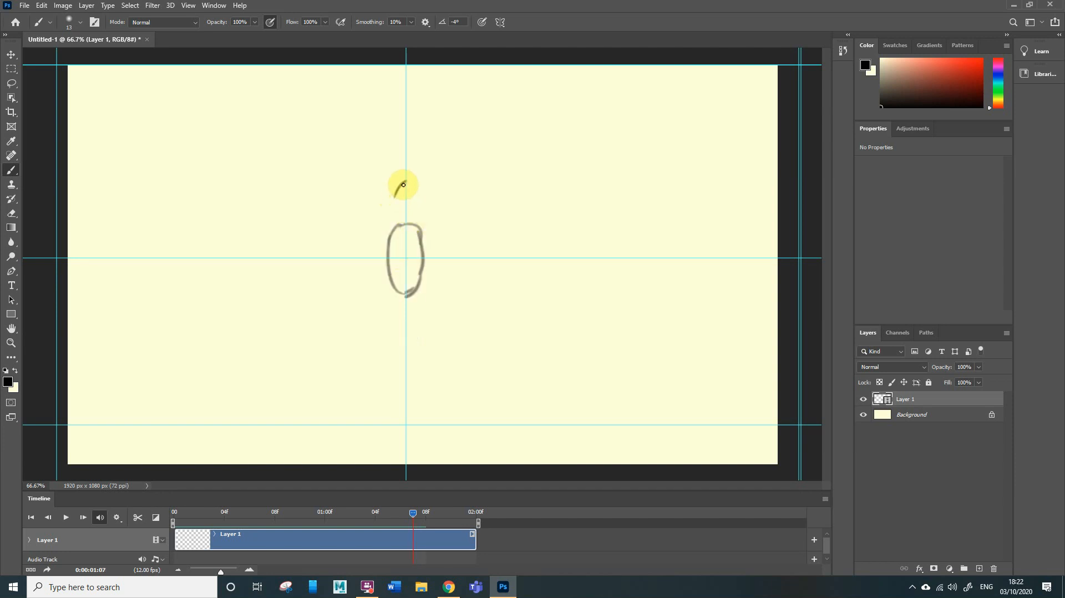
{"action": "mouse_move", "coordinate": [406, 178]}
{"action": "left_mouse_down"}
{"action": "mouse_move", "coordinate": [420, 201]}
{"action": "mouse_move", "coordinate": [383, 224]}
{"action": "mouse_move", "coordinate": [419, 227]}
{"action": "mouse_move", "coordinate": [389, 234]}
{"action": "left_mouse_up"}
{"action": "key", "text": "Right"}
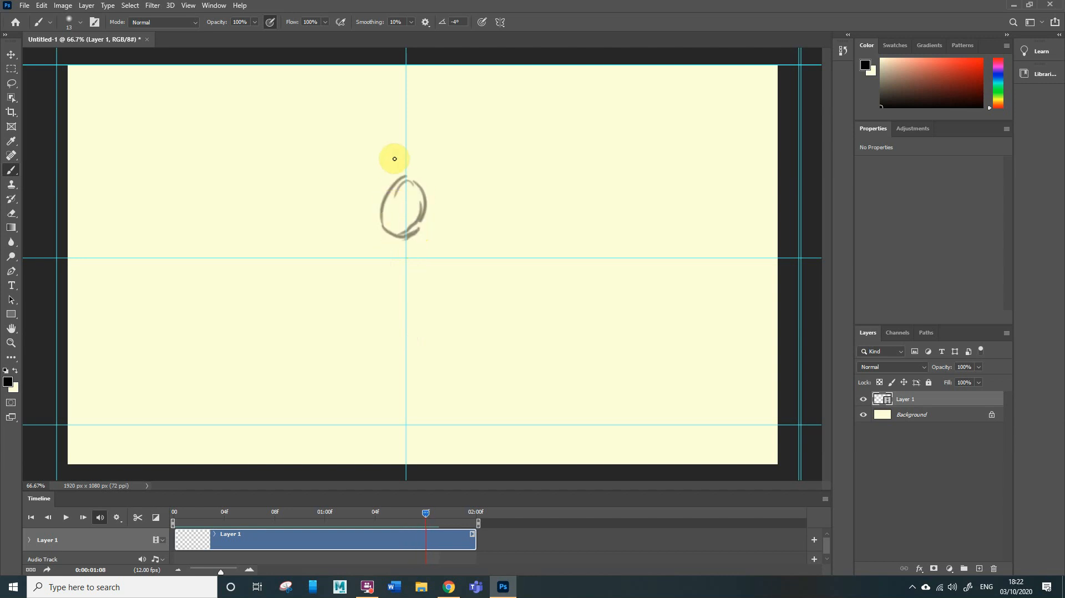
{"action": "mouse_move", "coordinate": [388, 162]}
{"action": "left_mouse_down"}
{"action": "mouse_move", "coordinate": [401, 150]}
{"action": "mouse_move", "coordinate": [381, 200]}
{"action": "left_mouse_up"}
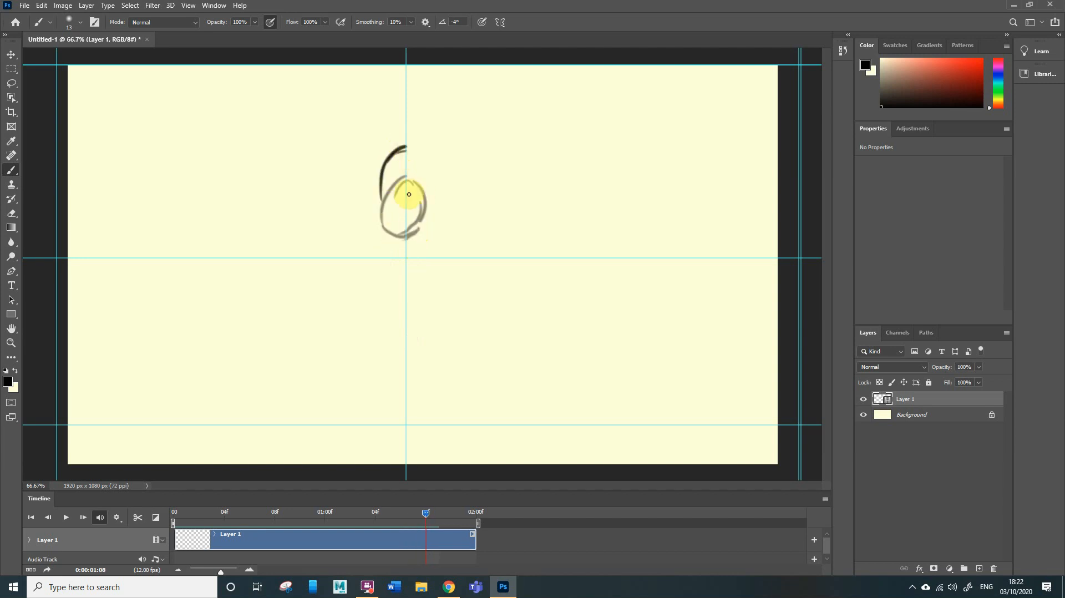
{"action": "mouse_move", "coordinate": [407, 148]}
{"action": "left_mouse_down"}
{"action": "mouse_move", "coordinate": [413, 189]}
{"action": "mouse_move", "coordinate": [419, 167]}
{"action": "mouse_move", "coordinate": [397, 210]}
{"action": "mouse_move", "coordinate": [415, 177]}
{"action": "left_mouse_up"}
Step: Draw the rounded ball rising back to the upper edge of the canvas on frames 1:09, 1:10 and 1:11
{"action": "key", "text": "Right"}
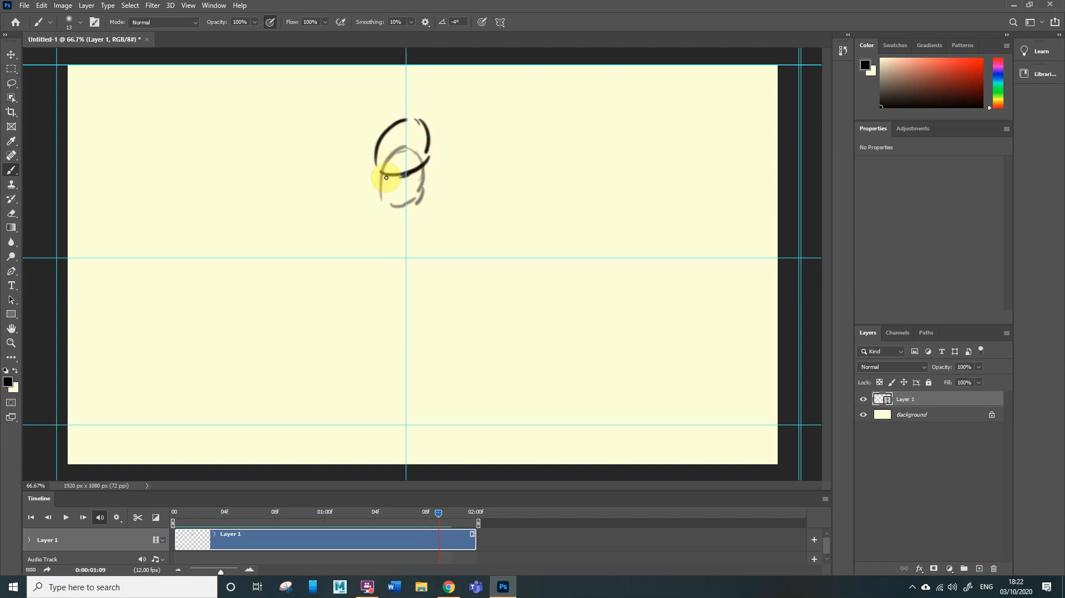
{"action": "key", "text": "Right"}
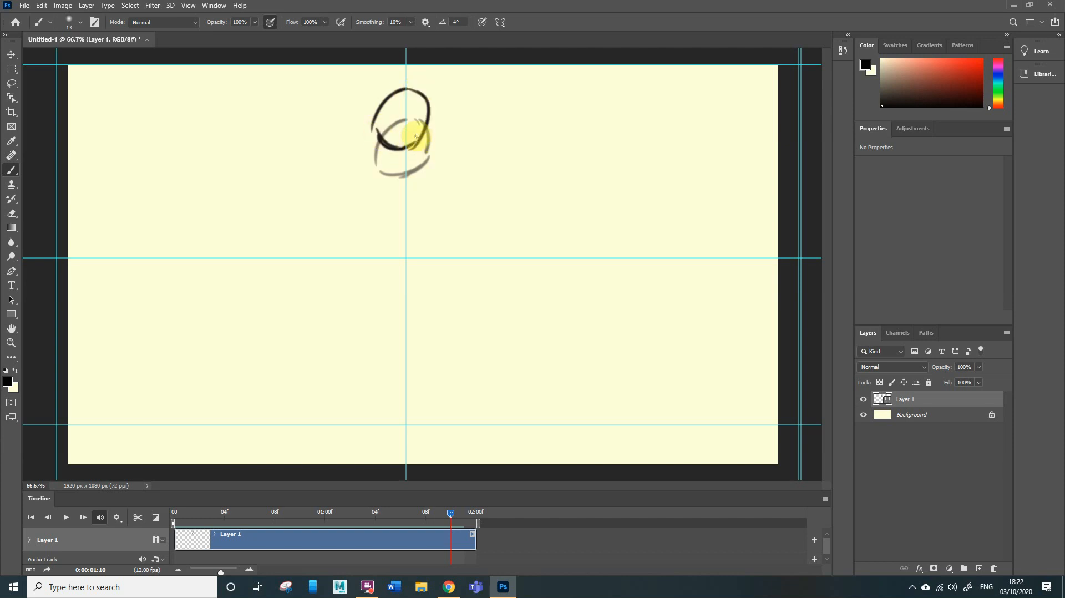
{"action": "key", "text": "Right"}
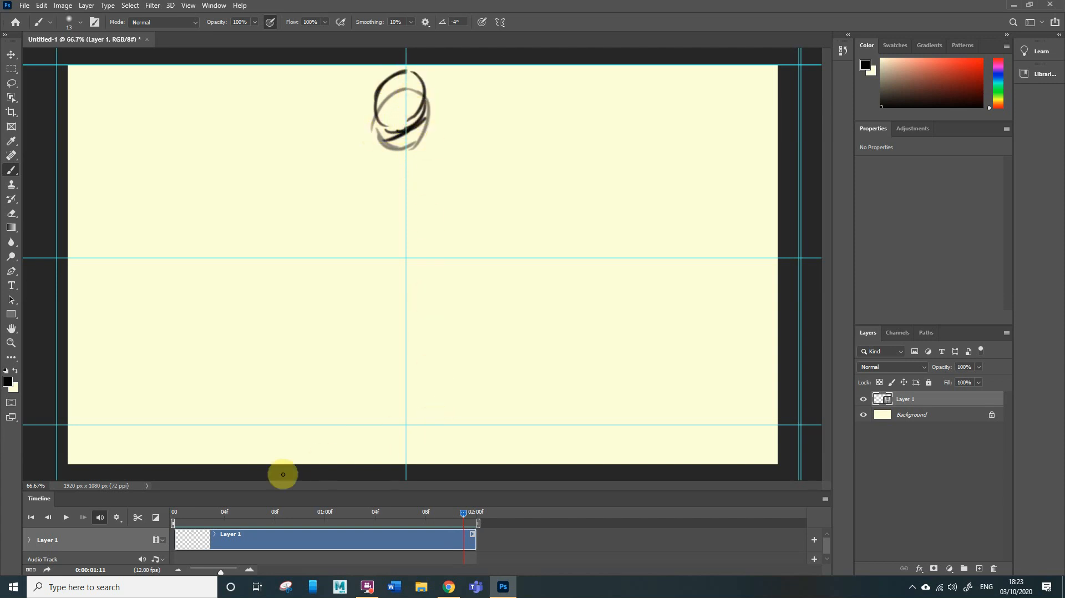
Step: Preview the animation, disable onion skins for the timeline, and play it again from the first frame
{"action": "left_click", "coordinate": [67, 519]}
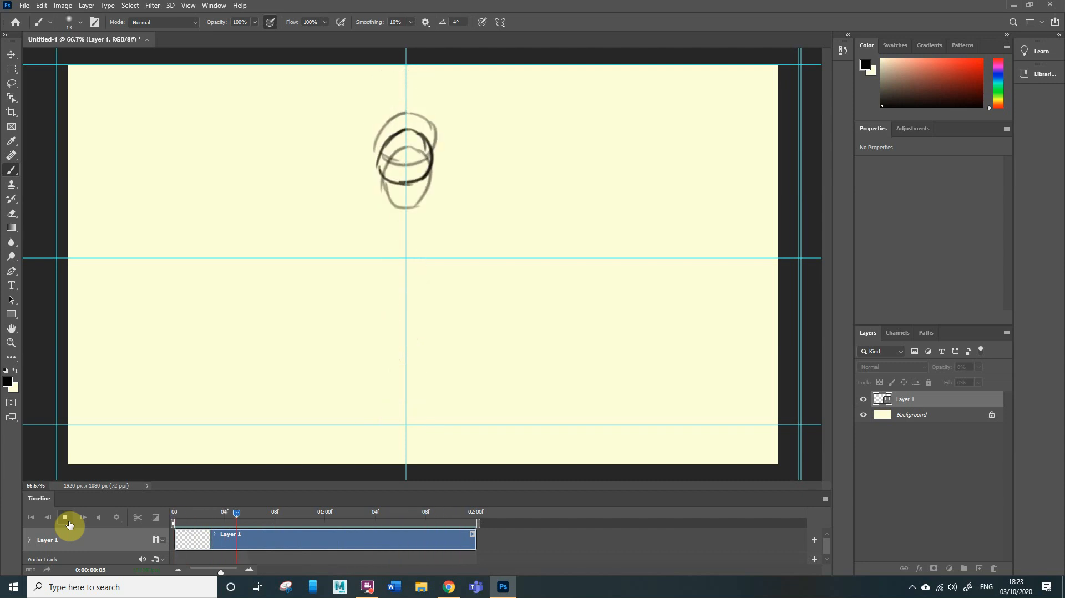
{"action": "left_click", "coordinate": [66, 519]}
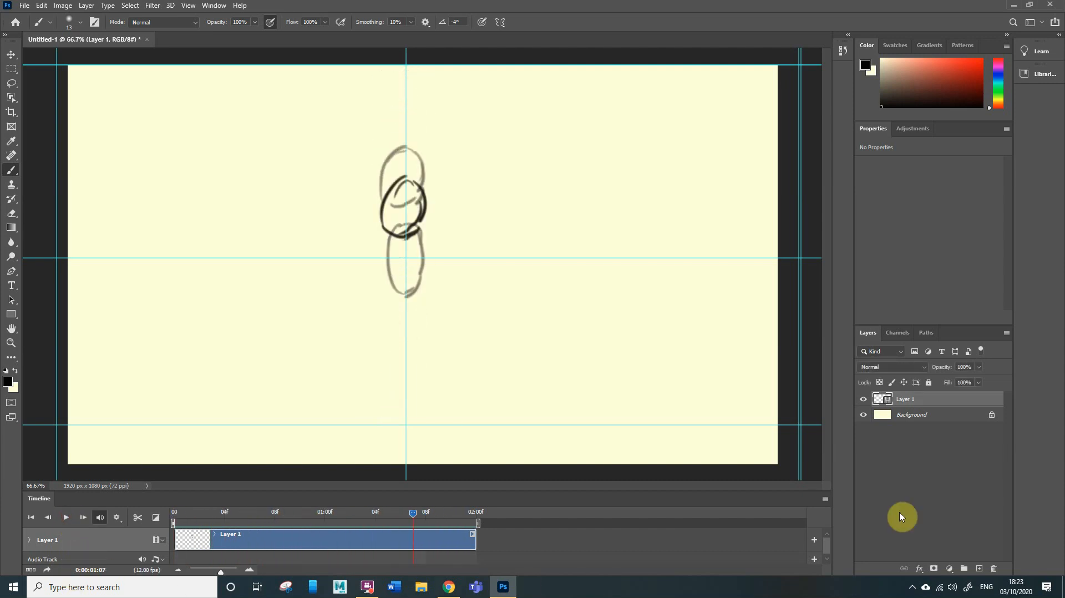
{"action": "left_click", "coordinate": [824, 499]}
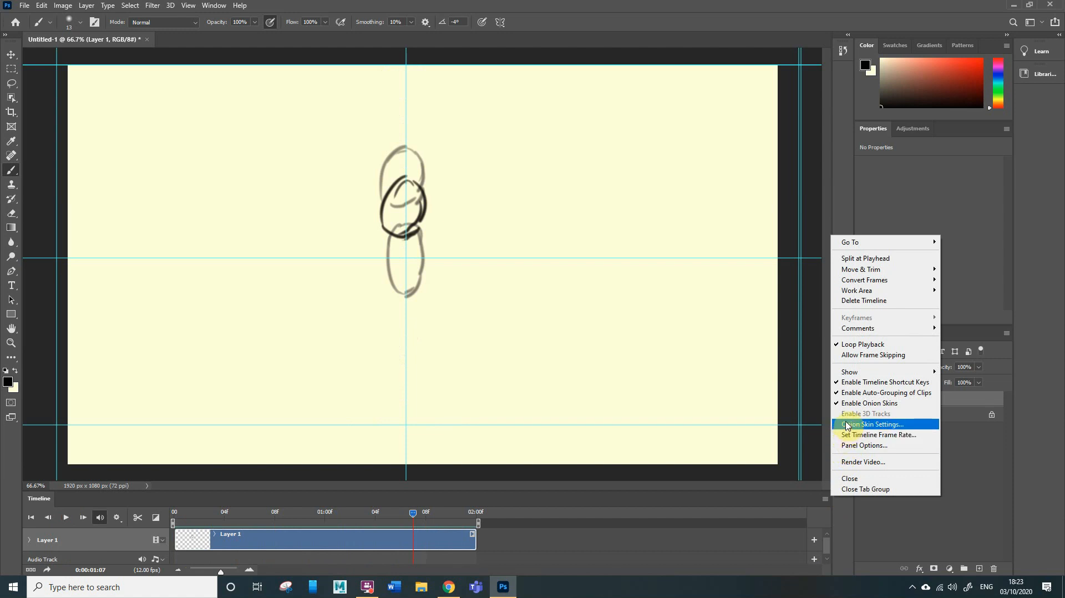
{"action": "left_click", "coordinate": [847, 404]}
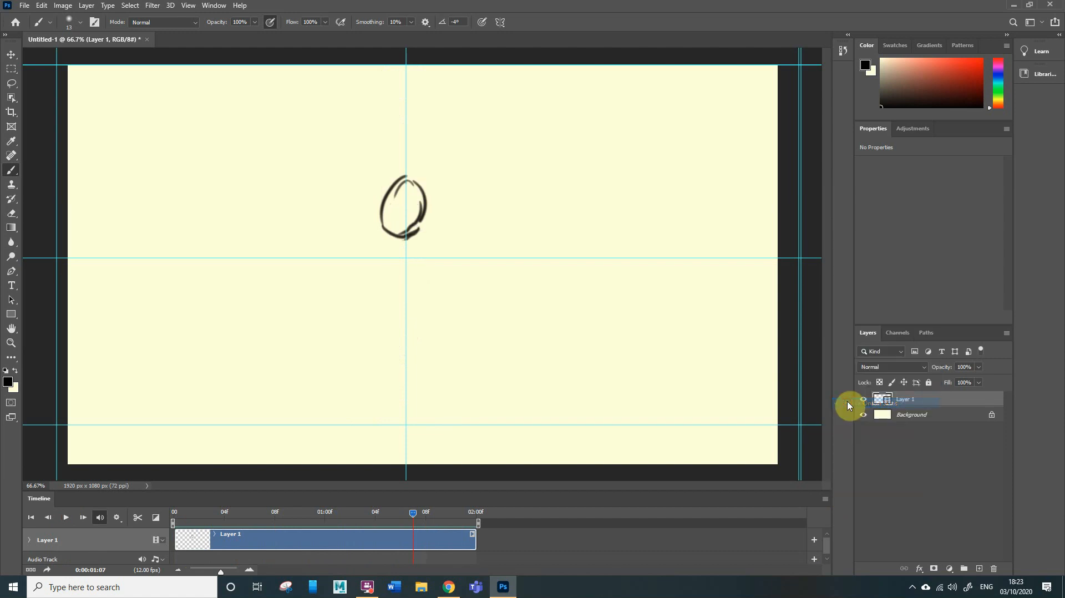
{"action": "left_click", "coordinate": [33, 517]}
{"action": "left_click", "coordinate": [65, 517]}
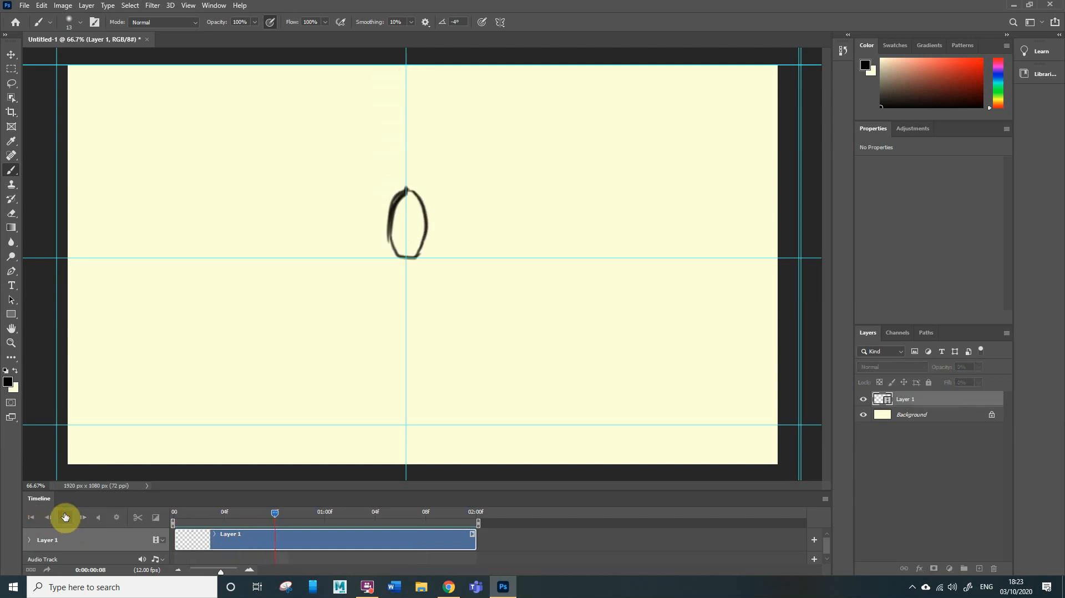